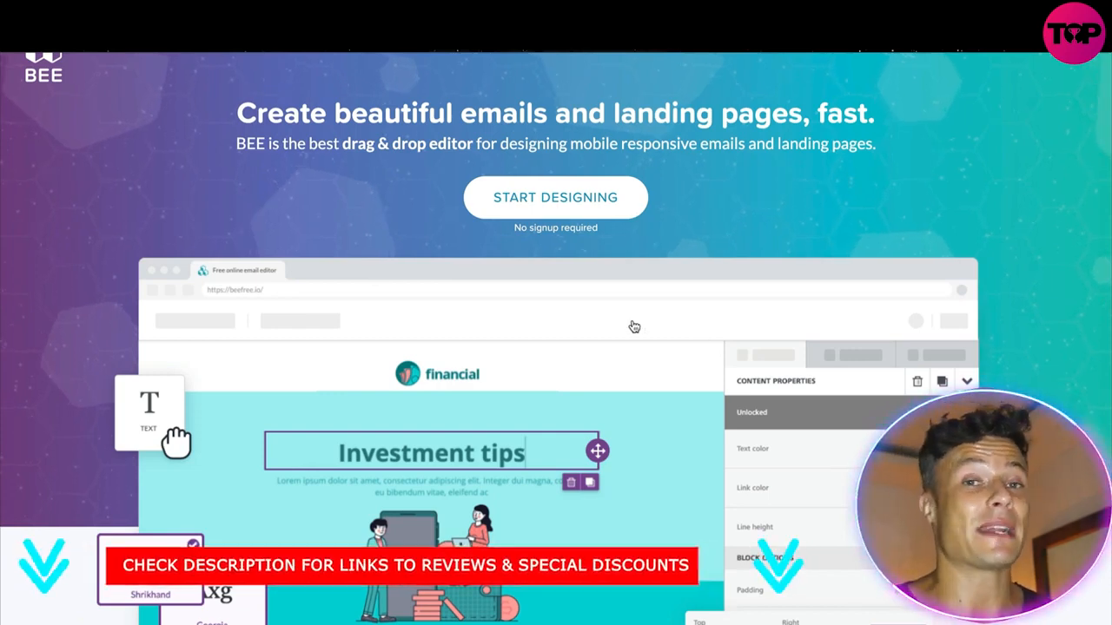
- Review the BEE homepage's introduction, editor preview and feature highlights
{"action": "scroll", "coordinate": [594, 302], "scroll_direction": "down", "scroll_amount": 2}
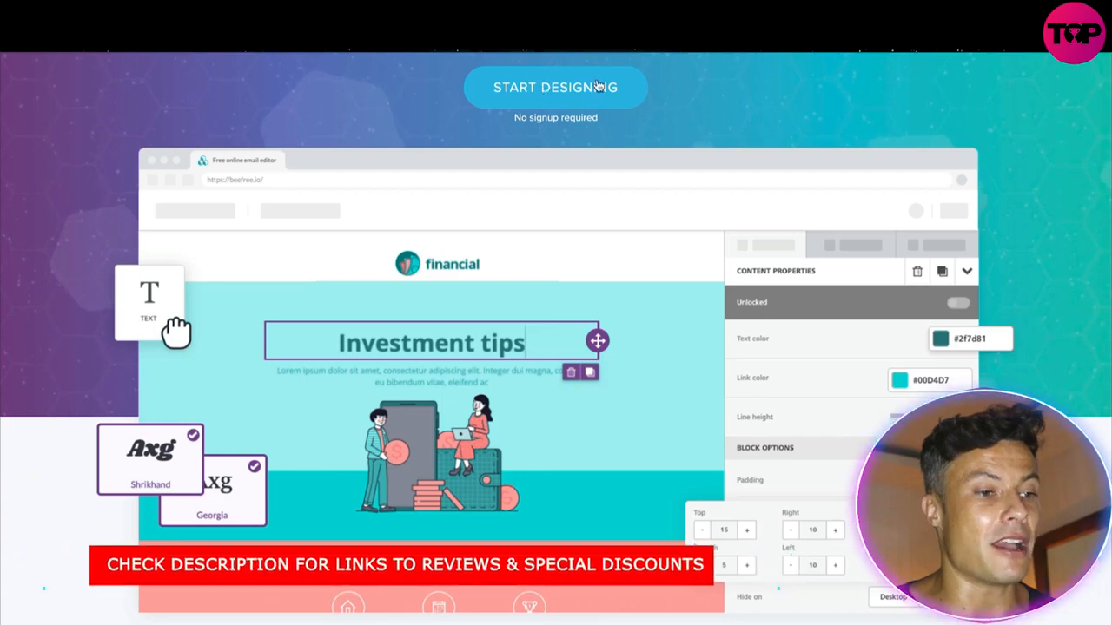
{"action": "scroll", "coordinate": [643, 215], "scroll_direction": "down", "scroll_amount": 2}
{"action": "scroll", "coordinate": [644, 215], "scroll_direction": "up", "scroll_amount": 3}
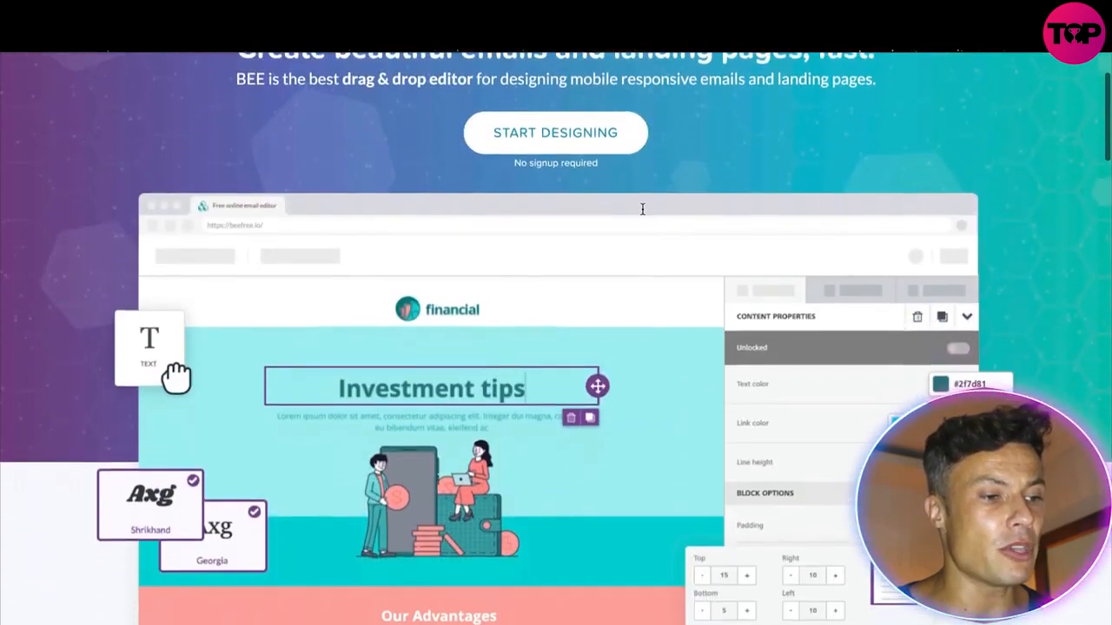
{"action": "scroll", "coordinate": [643, 216], "scroll_direction": "down", "scroll_amount": 4}
{"action": "scroll", "coordinate": [644, 215], "scroll_direction": "down", "scroll_amount": 2}
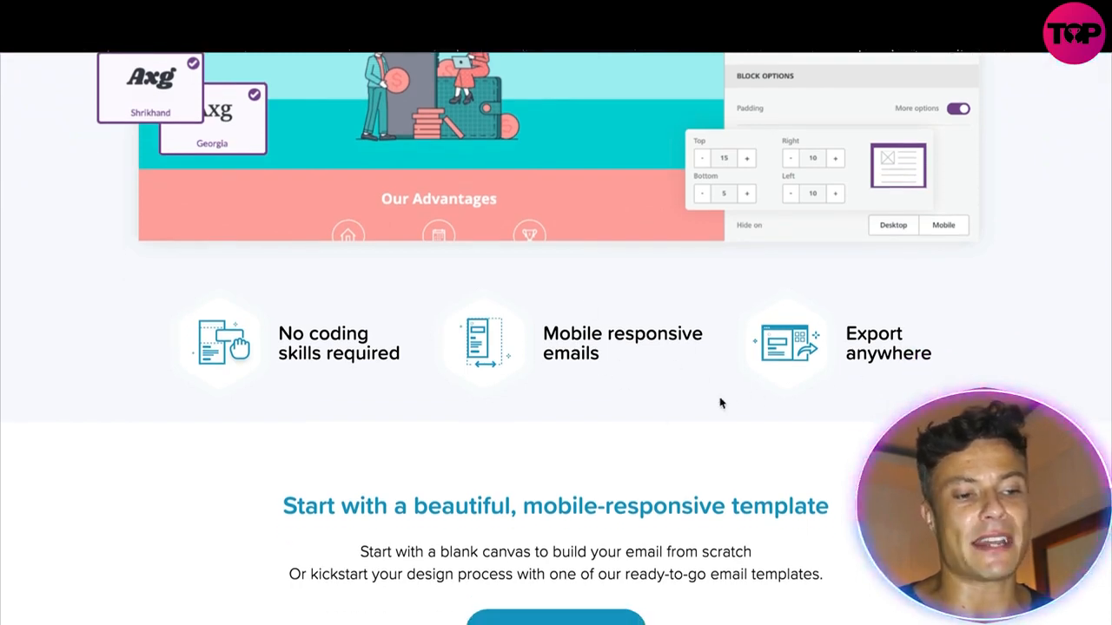
- Examine the homepage's mobile-responsive template showcase and the list of popular template categories
{"action": "scroll", "coordinate": [725, 408], "scroll_direction": "down", "scroll_amount": 5}
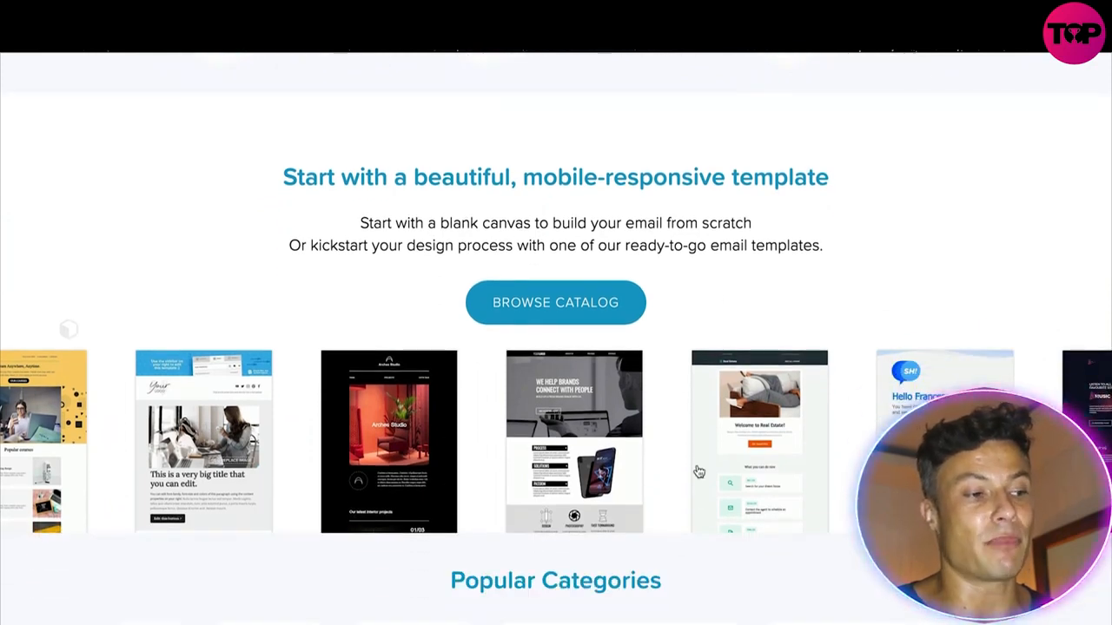
{"action": "scroll", "coordinate": [700, 469], "scroll_direction": "down", "scroll_amount": 1}
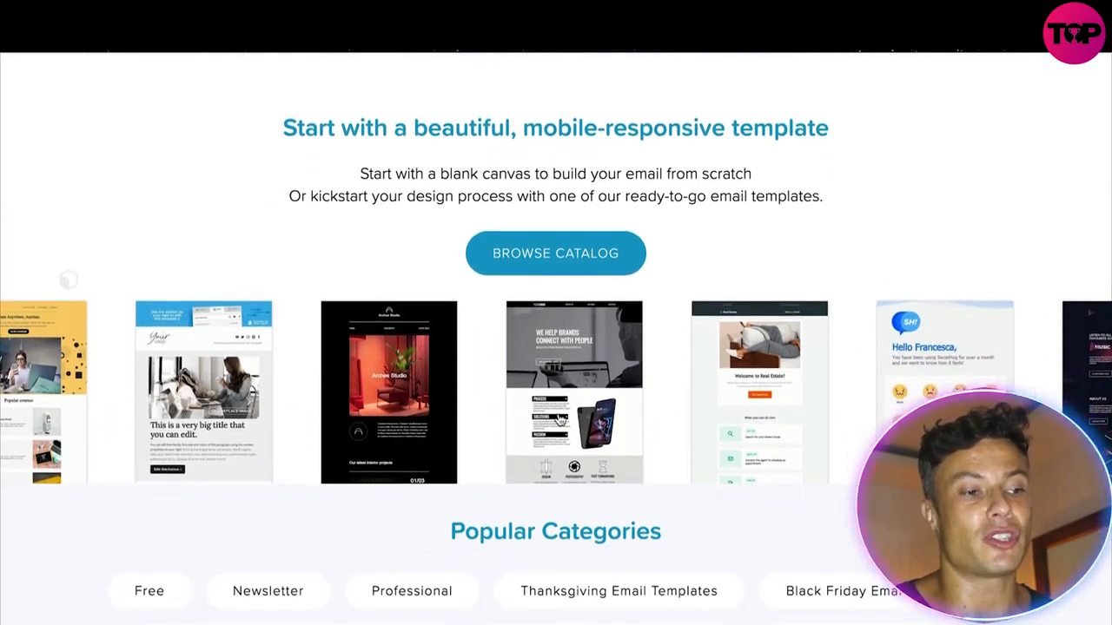
{"action": "scroll", "coordinate": [566, 412], "scroll_direction": "down", "scroll_amount": 1}
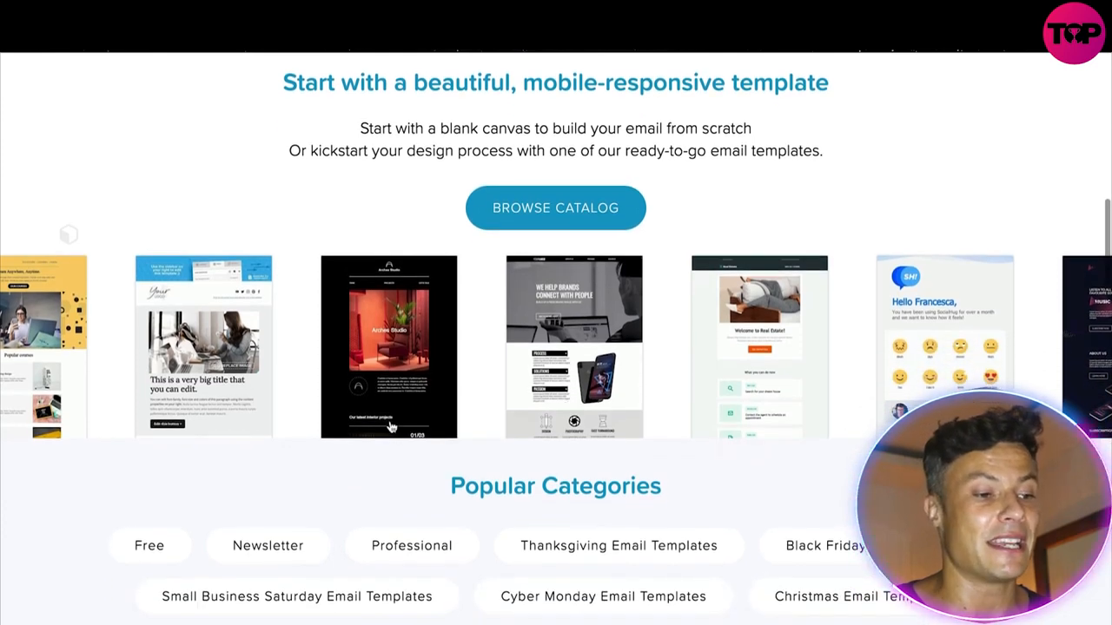
{"action": "scroll", "coordinate": [510, 420], "scroll_direction": "down", "scroll_amount": 1}
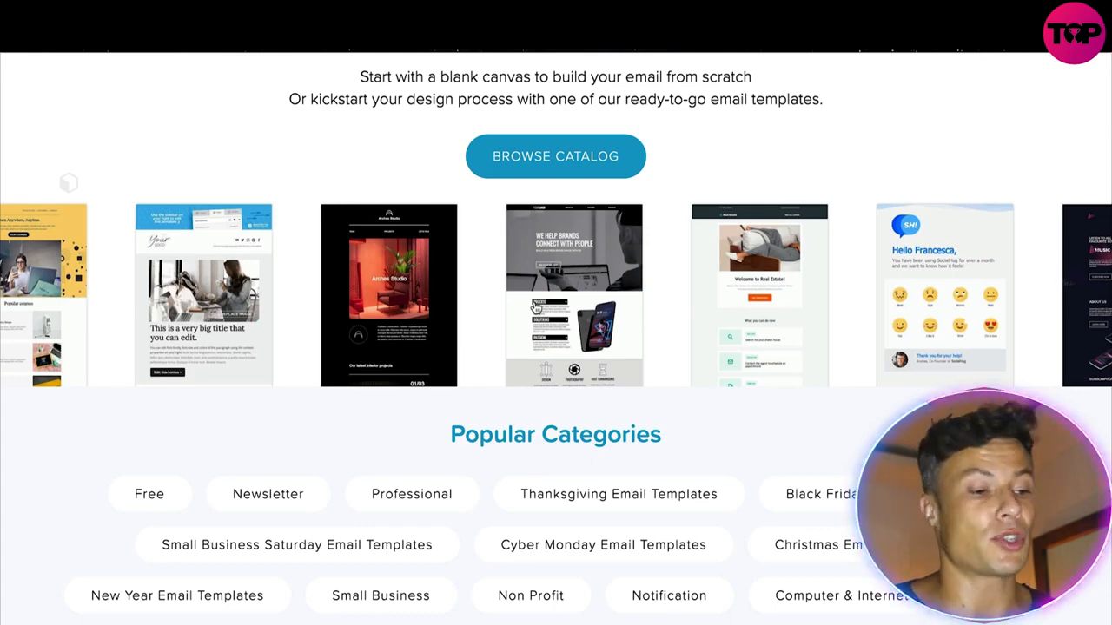
{"action": "scroll", "coordinate": [536, 307], "scroll_direction": "down", "scroll_amount": 3}
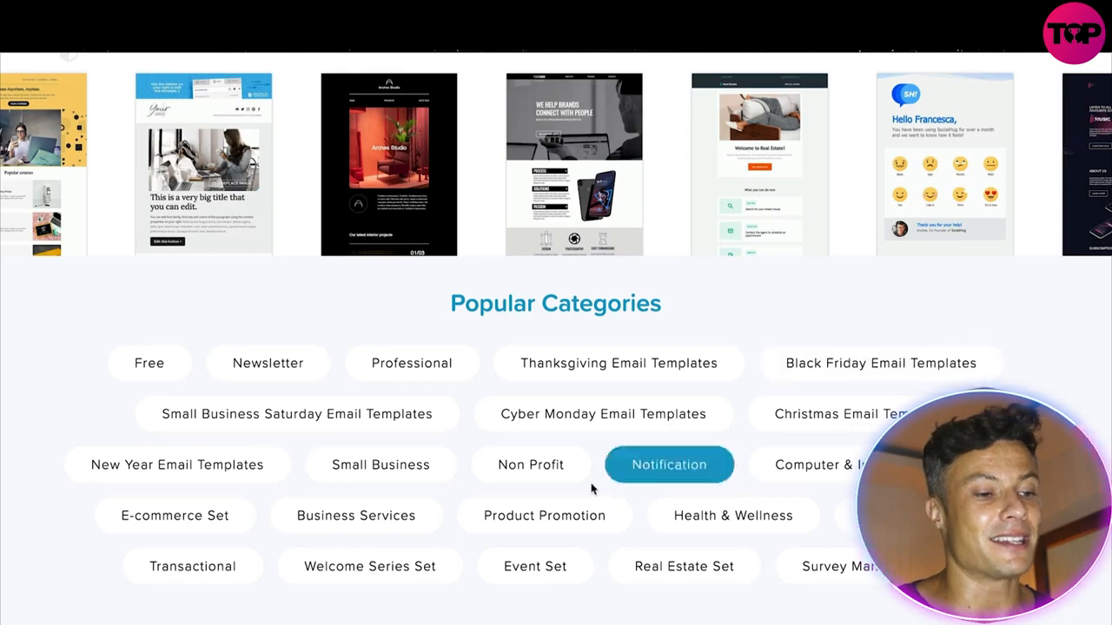
{"action": "scroll", "coordinate": [383, 425], "scroll_direction": "down", "scroll_amount": 2}
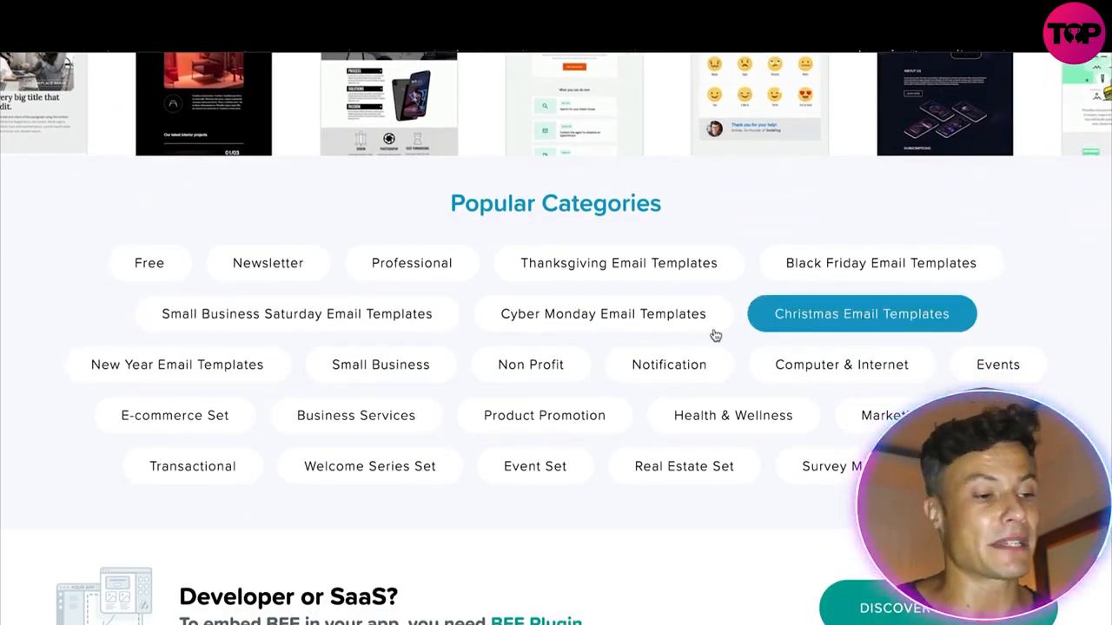
{"action": "scroll", "coordinate": [716, 335], "scroll_direction": "down", "scroll_amount": 1}
{"action": "scroll", "coordinate": [572, 315], "scroll_direction": "down", "scroll_amount": 3}
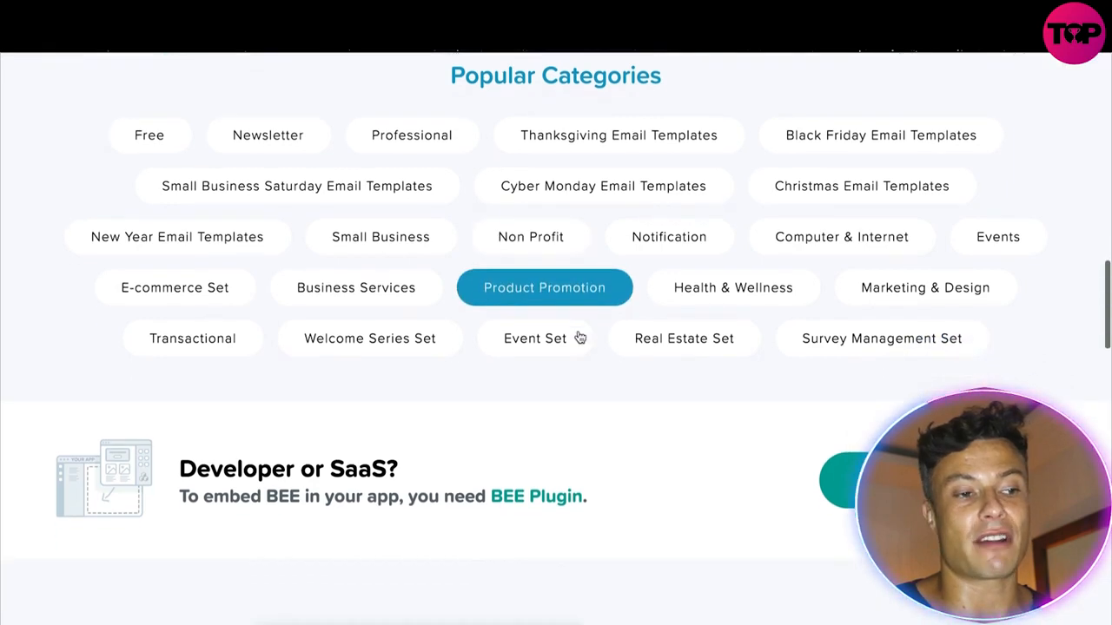
- Examine the homepage's BEE Plugin offer, export options and integrated email marketing platforms
{"action": "scroll", "coordinate": [578, 331], "scroll_direction": "down", "scroll_amount": 1}
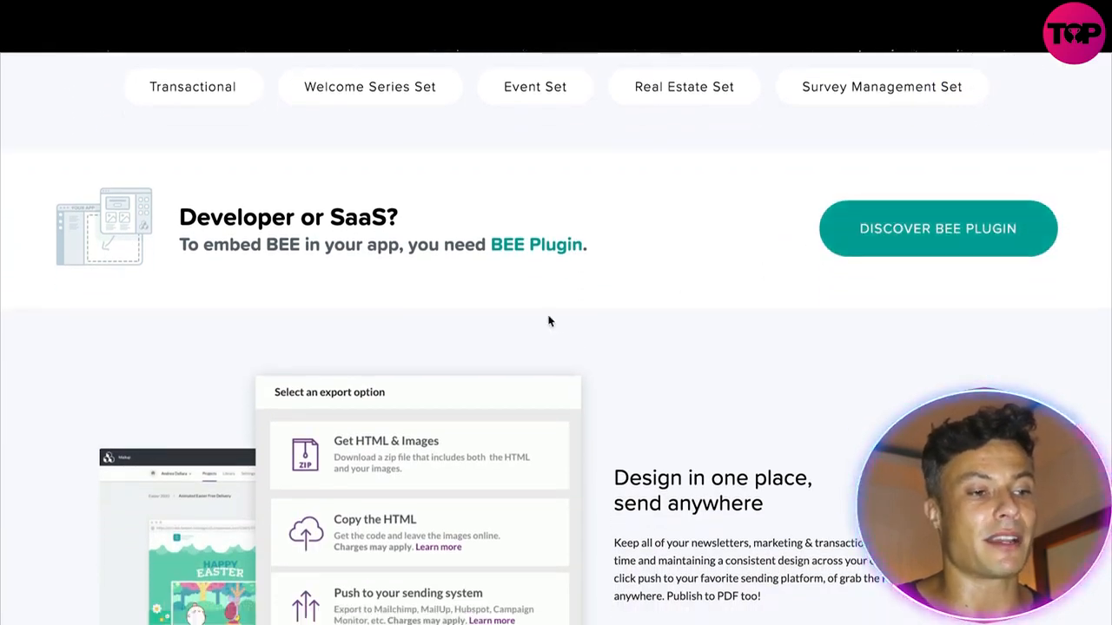
{"action": "scroll", "coordinate": [556, 317], "scroll_direction": "down", "scroll_amount": 4}
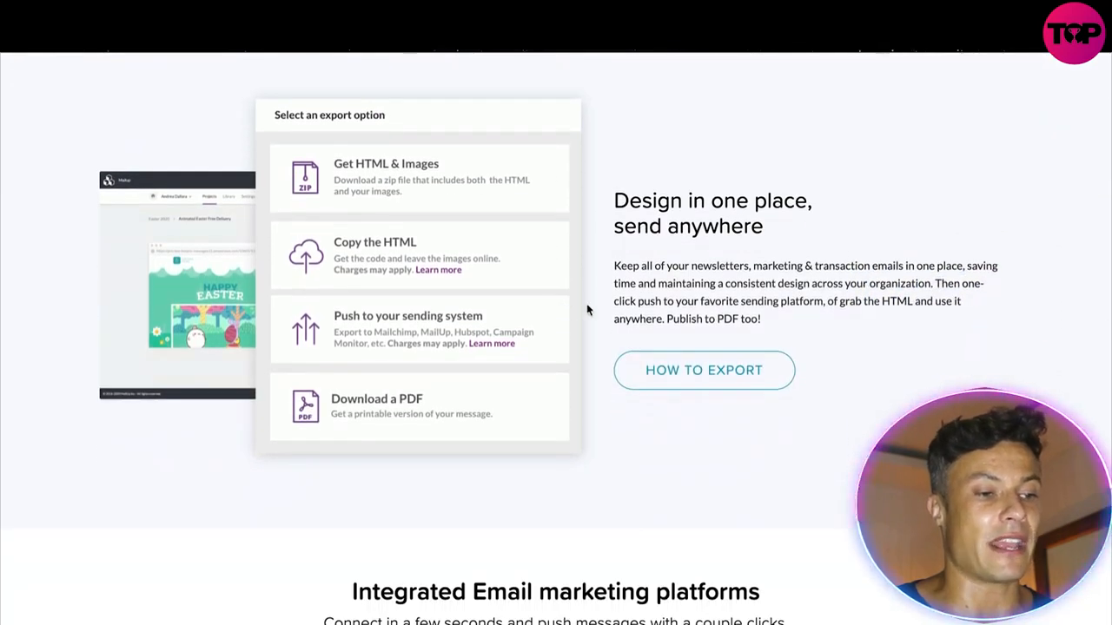
{"action": "scroll", "coordinate": [663, 182], "scroll_direction": "down", "scroll_amount": 1}
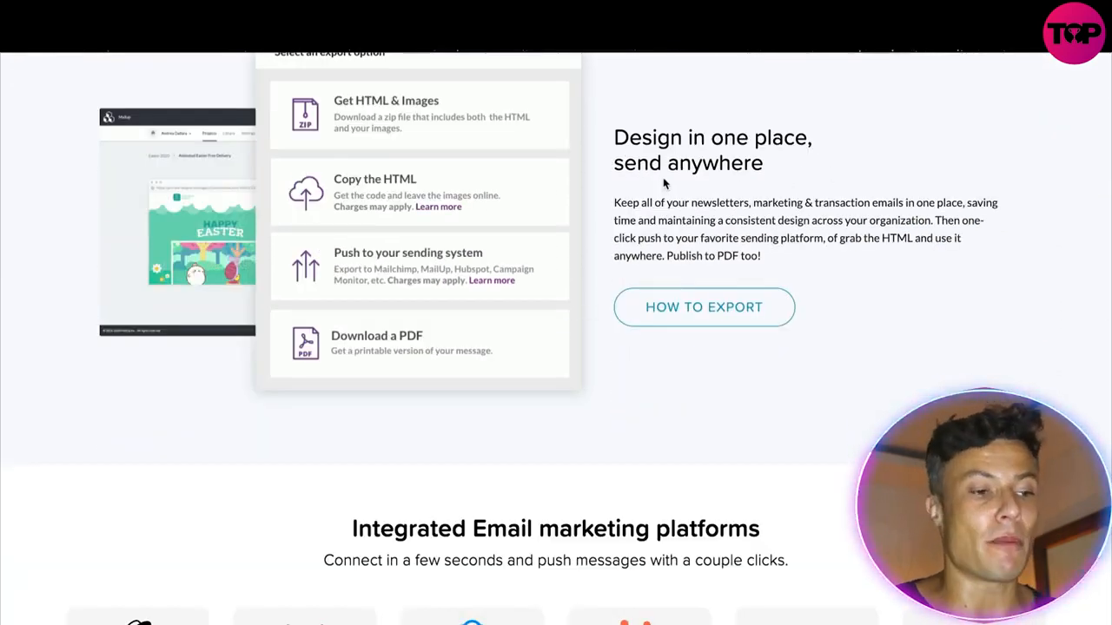
{"action": "scroll", "coordinate": [655, 241], "scroll_direction": "down", "scroll_amount": 1}
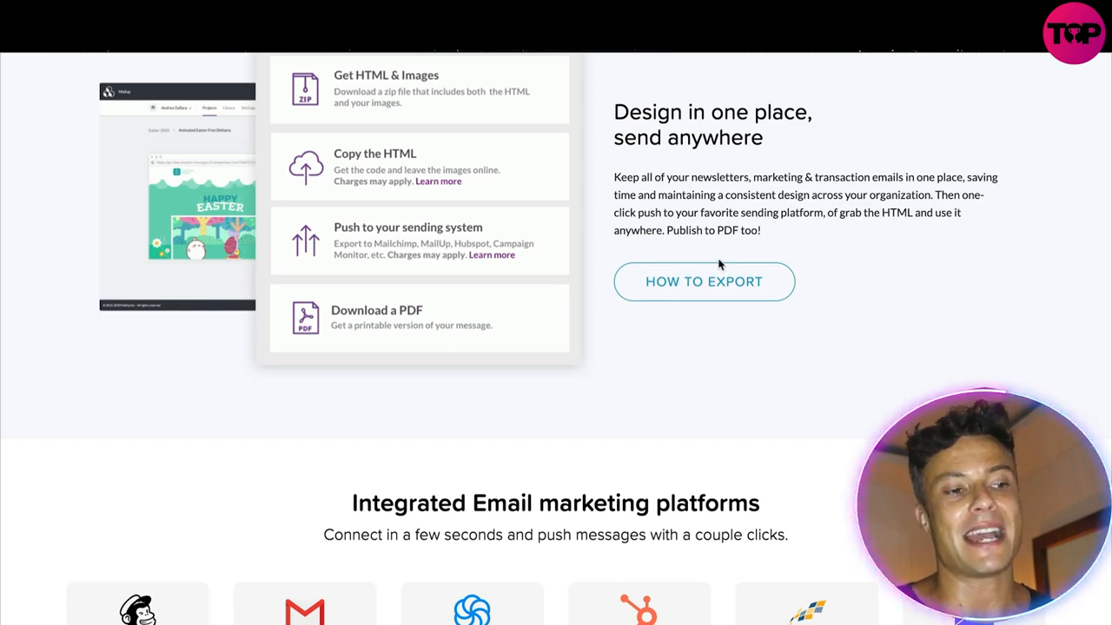
{"action": "scroll", "coordinate": [726, 191], "scroll_direction": "down", "scroll_amount": 1}
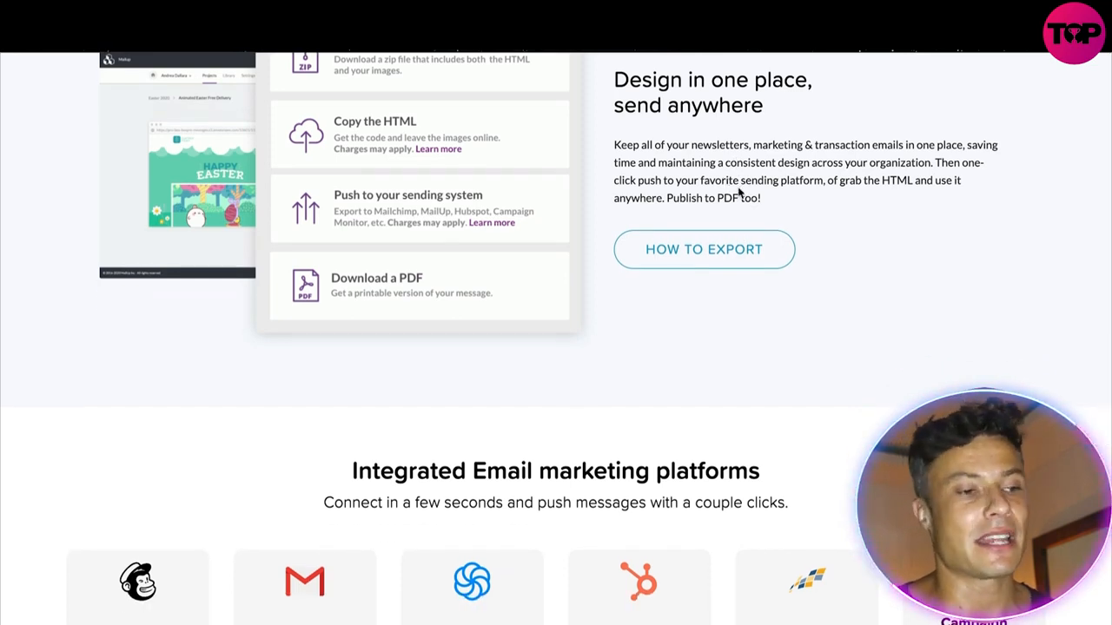
{"action": "scroll", "coordinate": [739, 193], "scroll_direction": "down", "scroll_amount": 3}
{"action": "scroll", "coordinate": [738, 192], "scroll_direction": "down", "scroll_amount": 3}
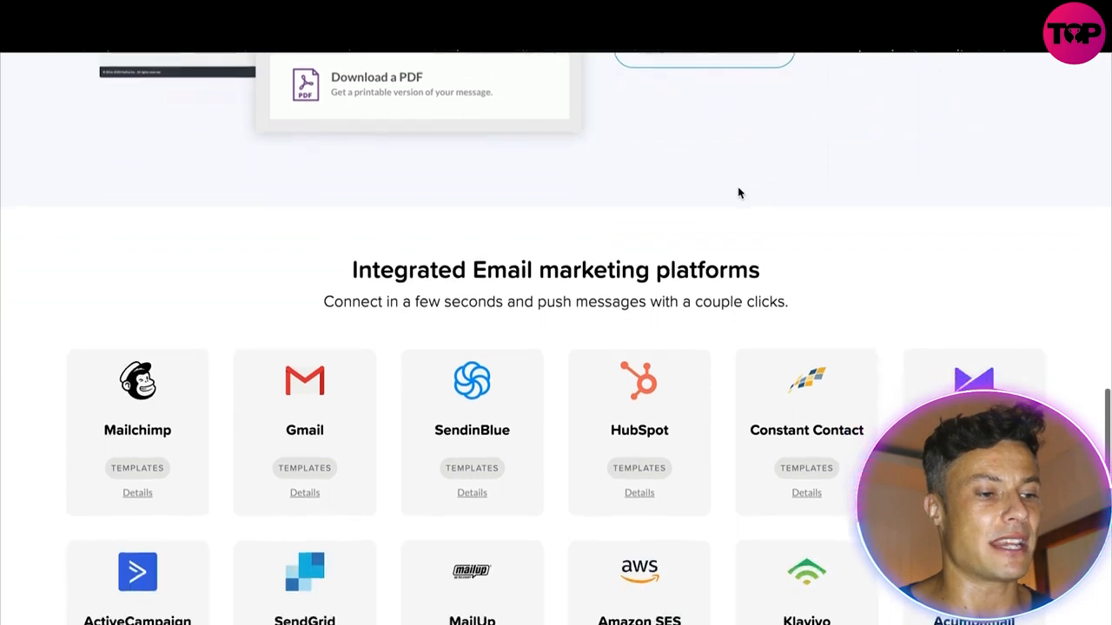
{"action": "scroll", "coordinate": [738, 193], "scroll_direction": "down", "scroll_amount": 3}
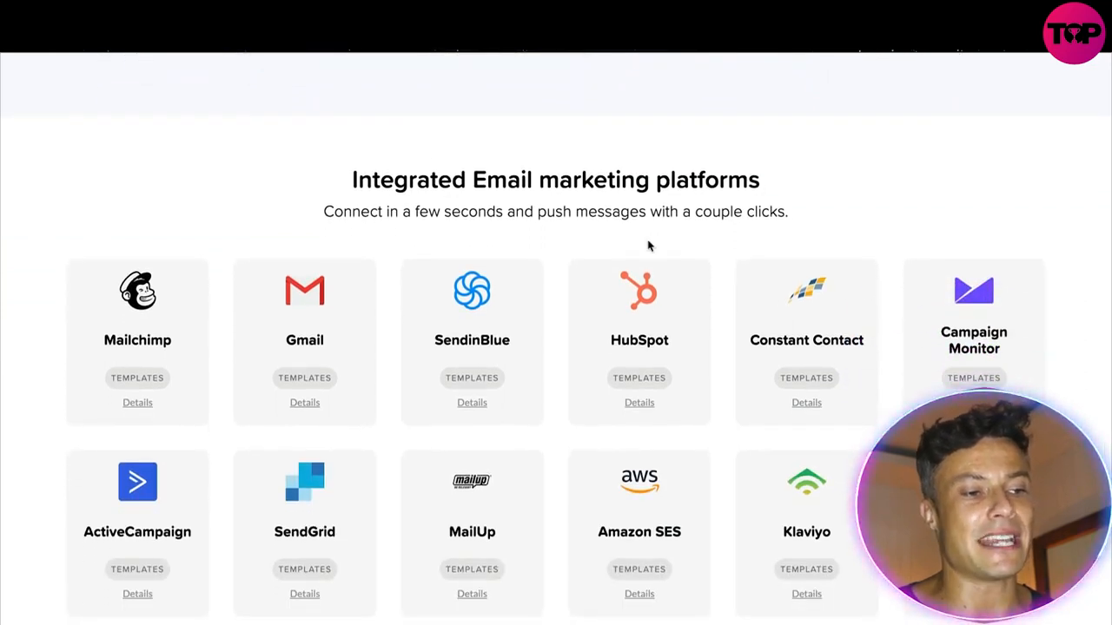
{"action": "scroll", "coordinate": [641, 193], "scroll_direction": "down", "scroll_amount": 3}
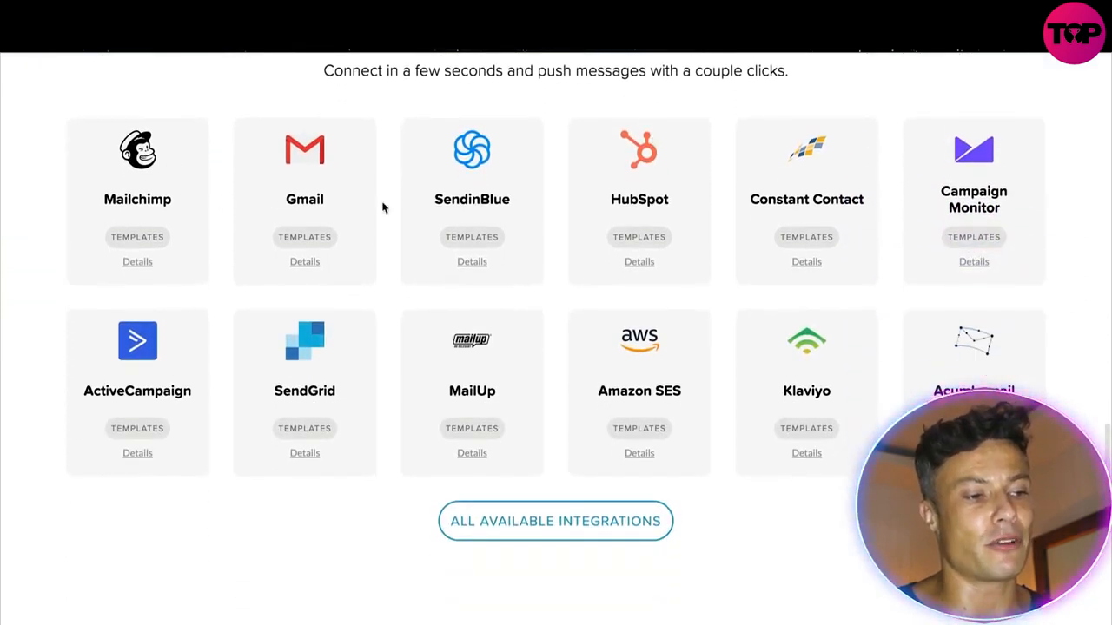
{"action": "scroll", "coordinate": [871, 262], "scroll_direction": "down", "scroll_amount": 2}
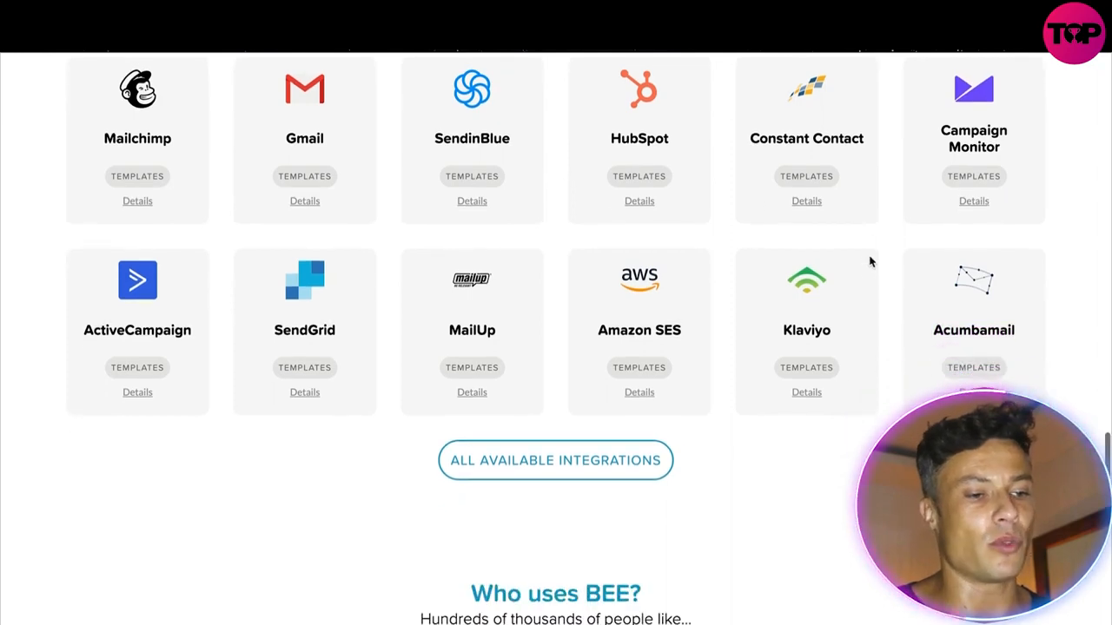
- Review the homepage's customer testimonials, rating badges and client logos, and return to the page header
{"action": "scroll", "coordinate": [411, 217], "scroll_direction": "down", "scroll_amount": 10}
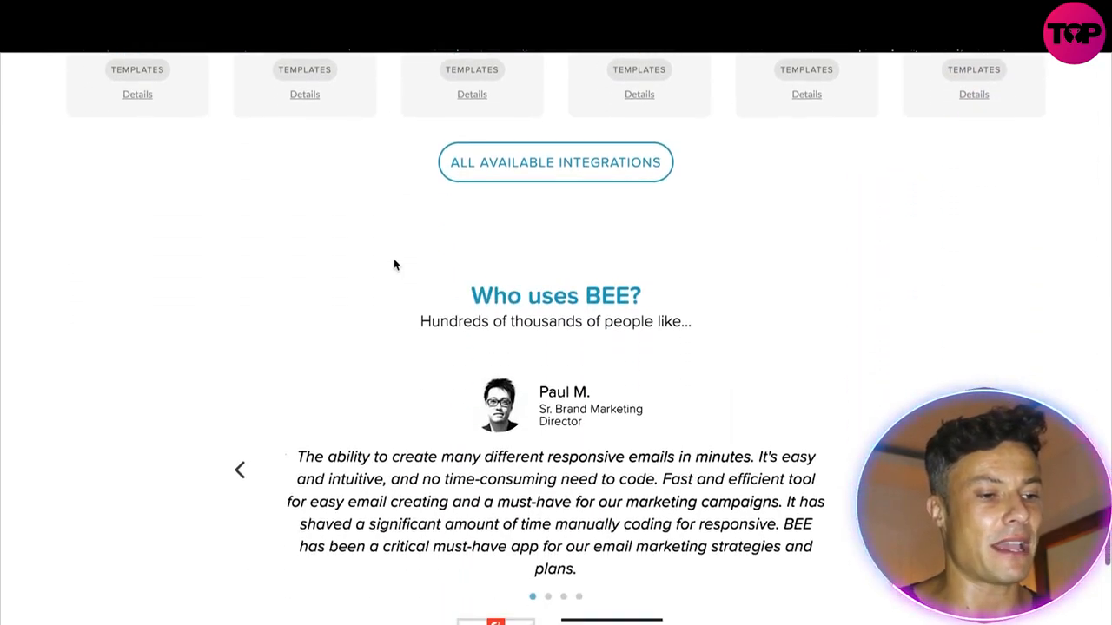
{"action": "scroll", "coordinate": [764, 321], "scroll_direction": "up", "scroll_amount": 2}
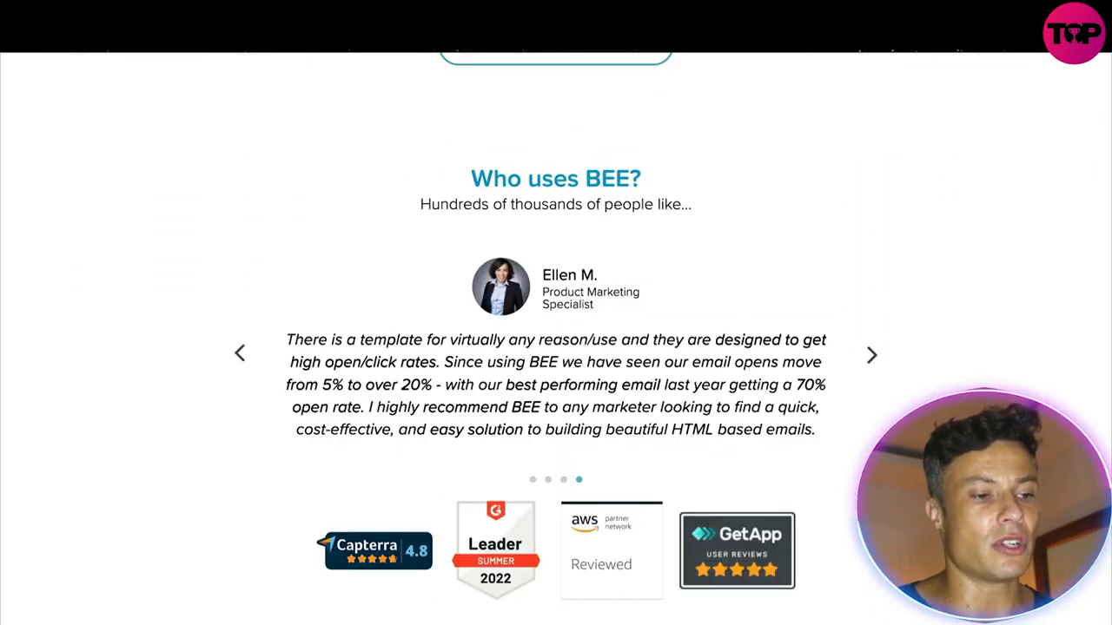
{"action": "scroll", "coordinate": [655, 370], "scroll_direction": "down", "scroll_amount": 1}
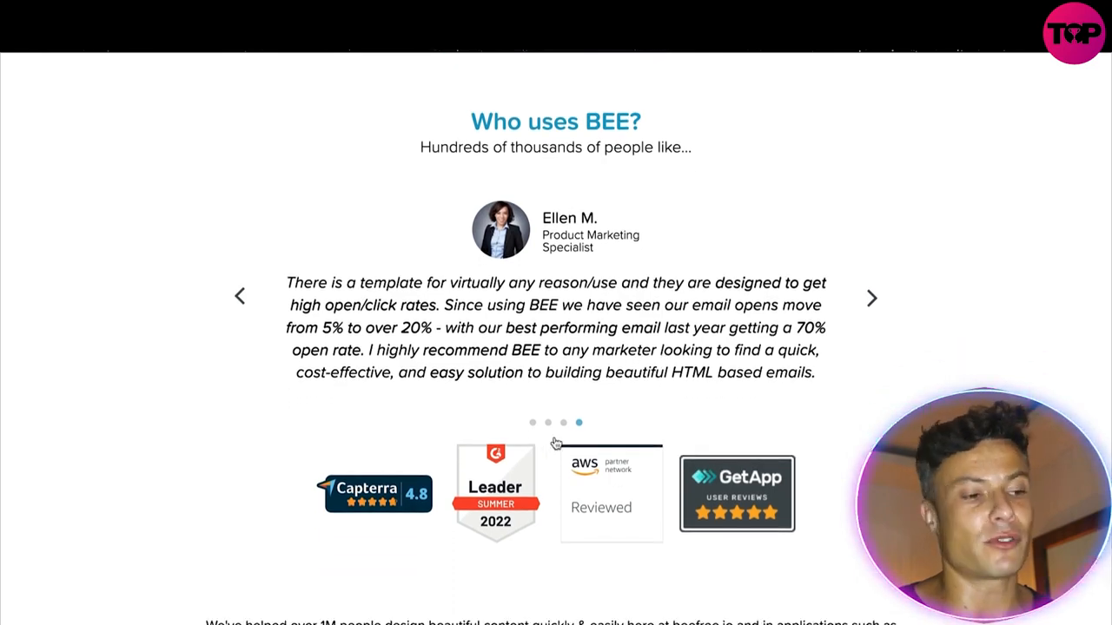
{"action": "scroll", "coordinate": [556, 444], "scroll_direction": "down", "scroll_amount": 5}
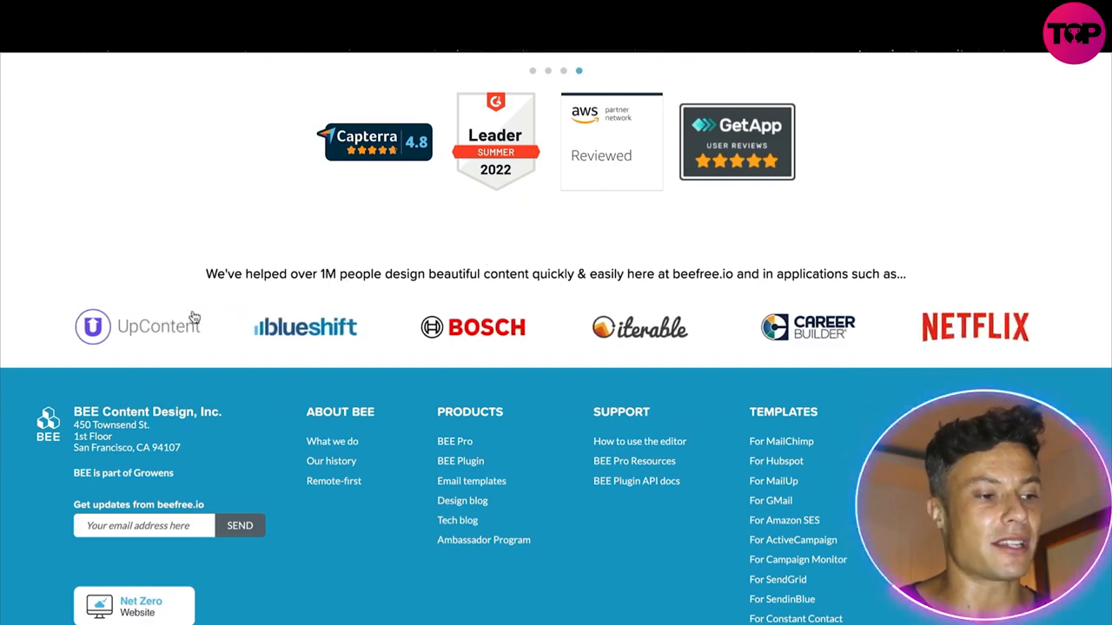
{"action": "scroll", "coordinate": [195, 319], "scroll_direction": "up", "scroll_amount": 1}
{"action": "scroll", "coordinate": [790, 286], "scroll_direction": "up", "scroll_amount": 15}
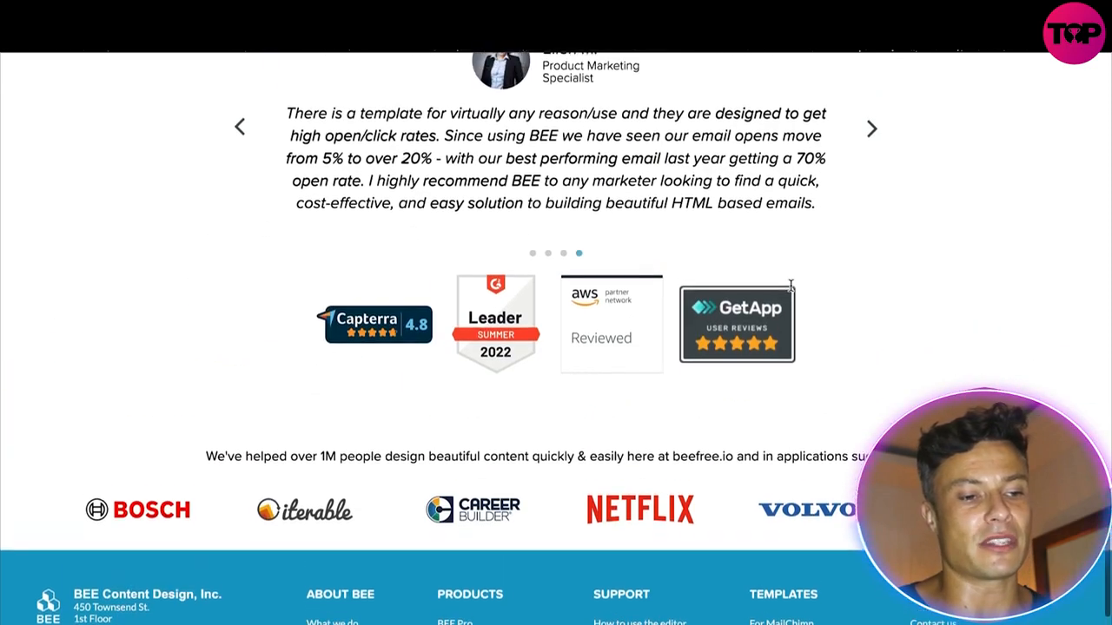
{"action": "scroll", "coordinate": [790, 291], "scroll_direction": "up", "scroll_amount": 10}
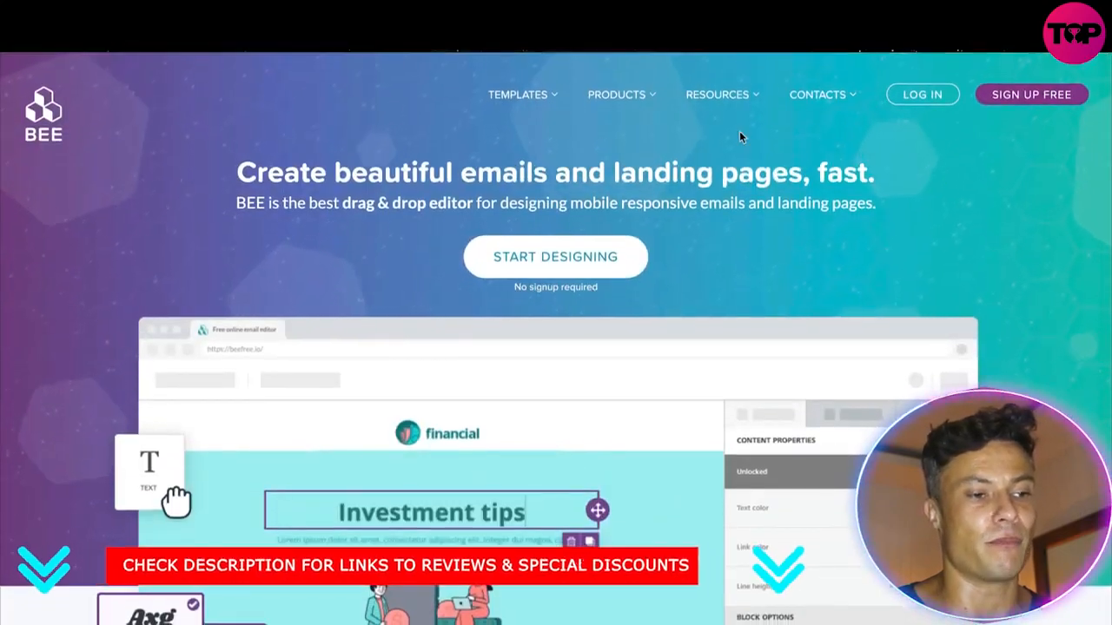
- Start designing by opening the email template catalog, and browse the free email templates
{"action": "mouse_move", "coordinate": [647, 96]}
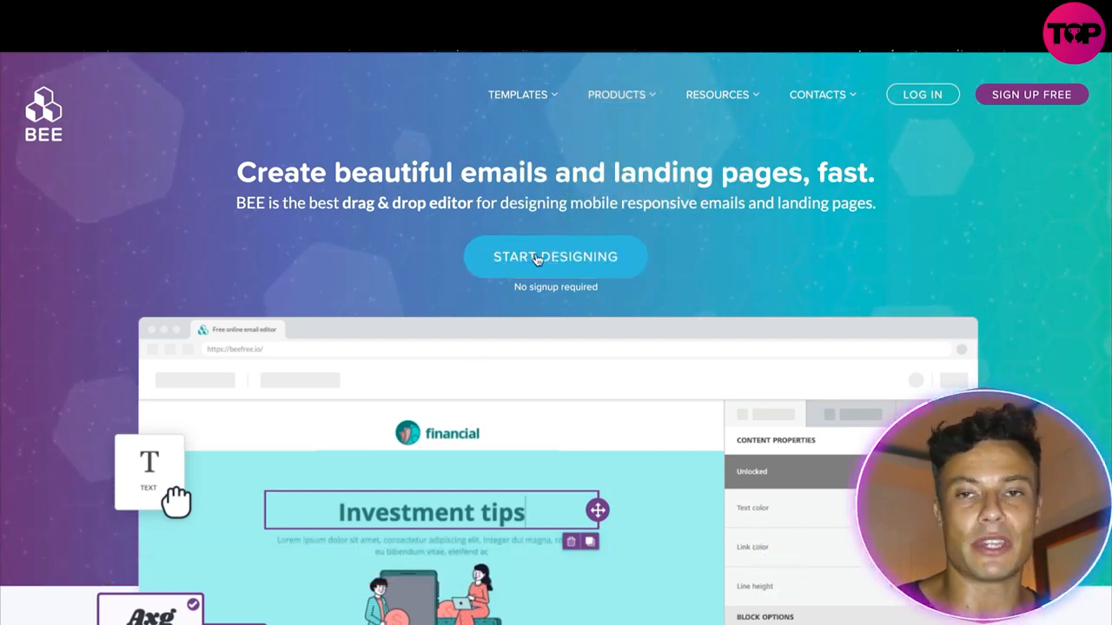
{"action": "left_click", "coordinate": [543, 257]}
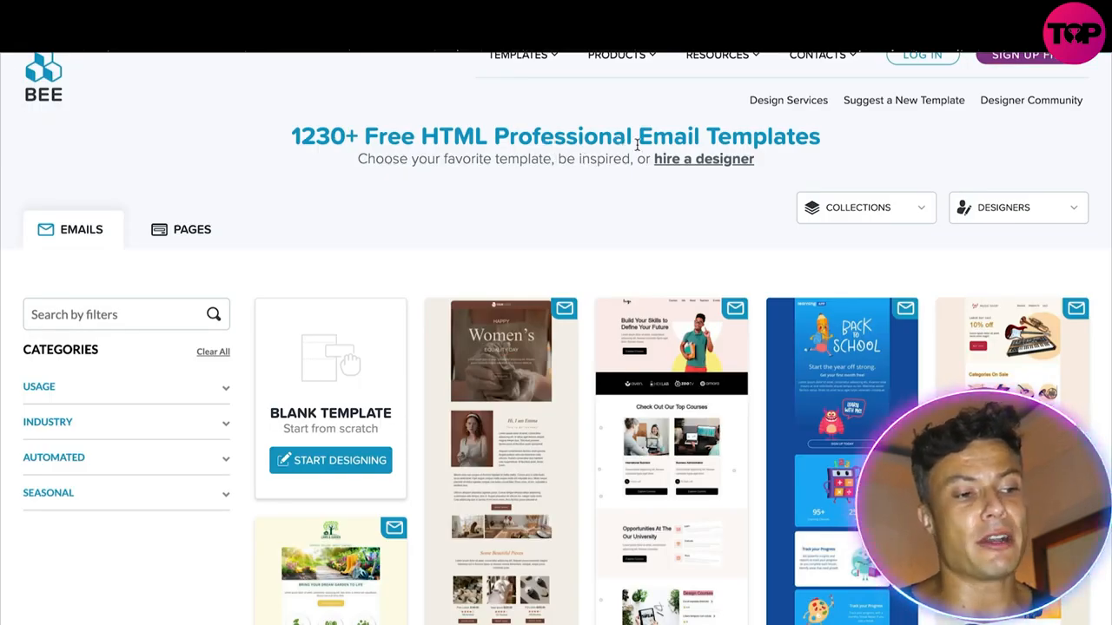
{"action": "mouse_move", "coordinate": [552, 351]}
{"action": "scroll", "coordinate": [553, 356], "scroll_direction": "down", "scroll_amount": 3}
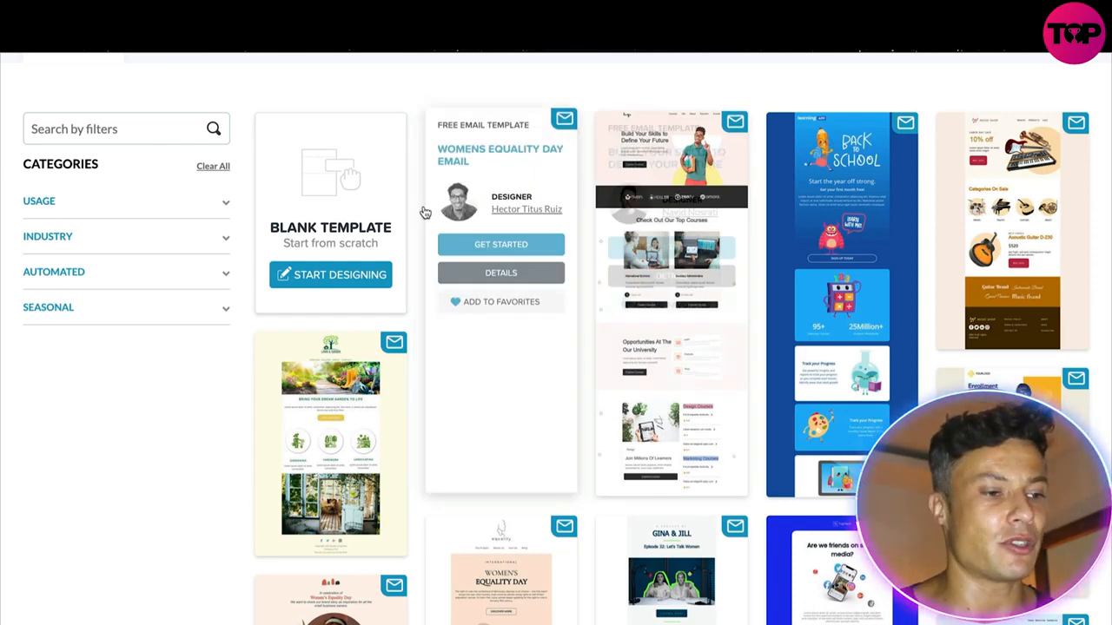
{"action": "scroll", "coordinate": [478, 354], "scroll_direction": "down", "scroll_amount": 3}
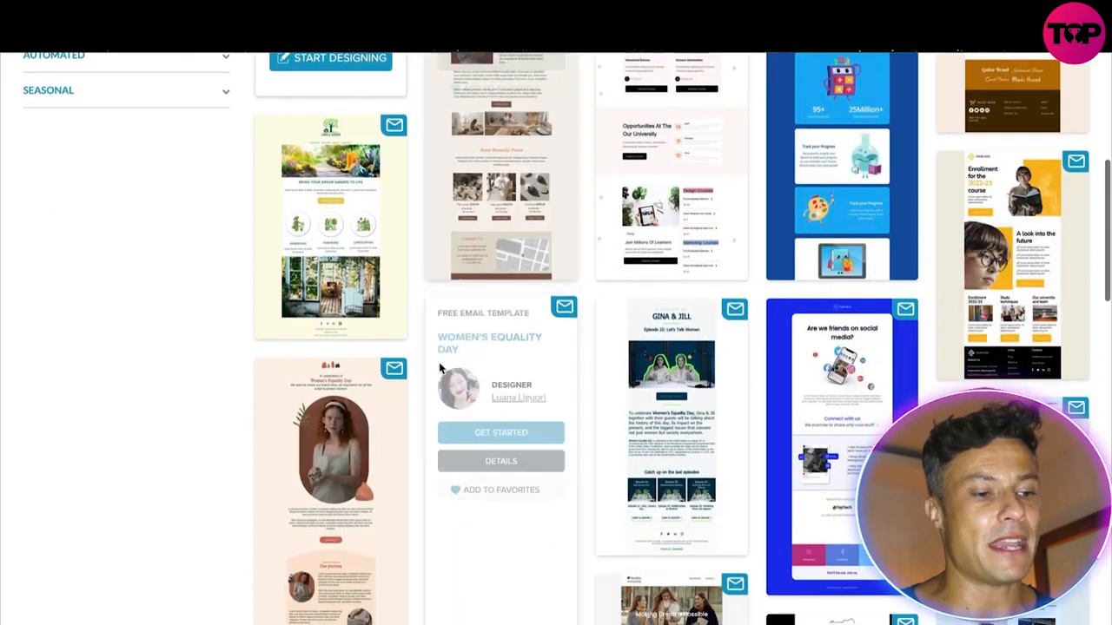
{"action": "scroll", "coordinate": [414, 298], "scroll_direction": "down", "scroll_amount": 2}
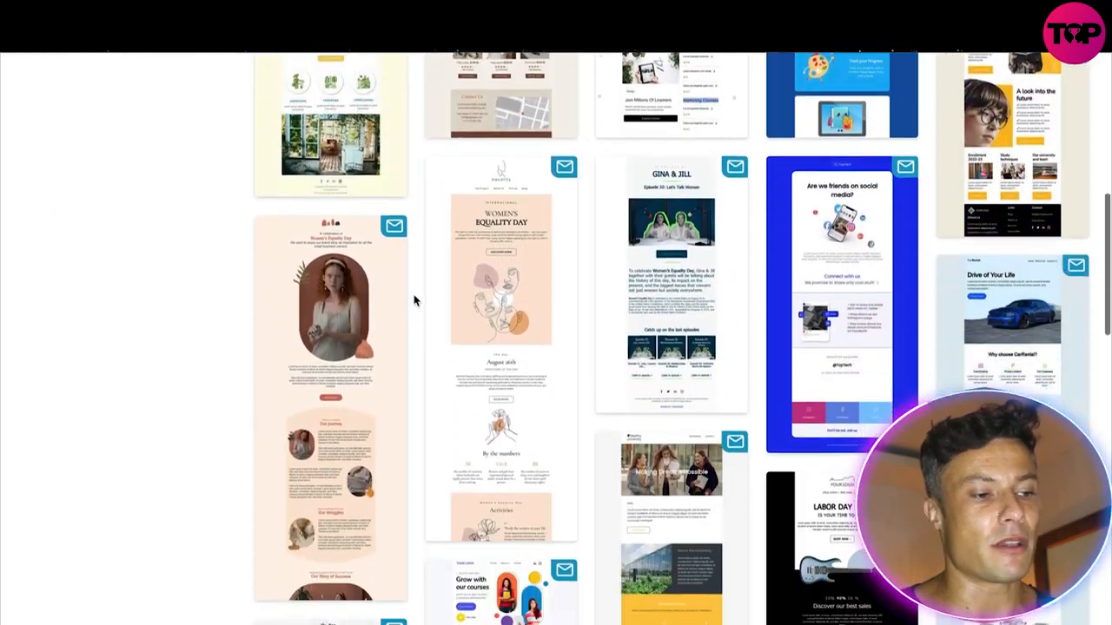
{"action": "scroll", "coordinate": [587, 258], "scroll_direction": "down", "scroll_amount": 3}
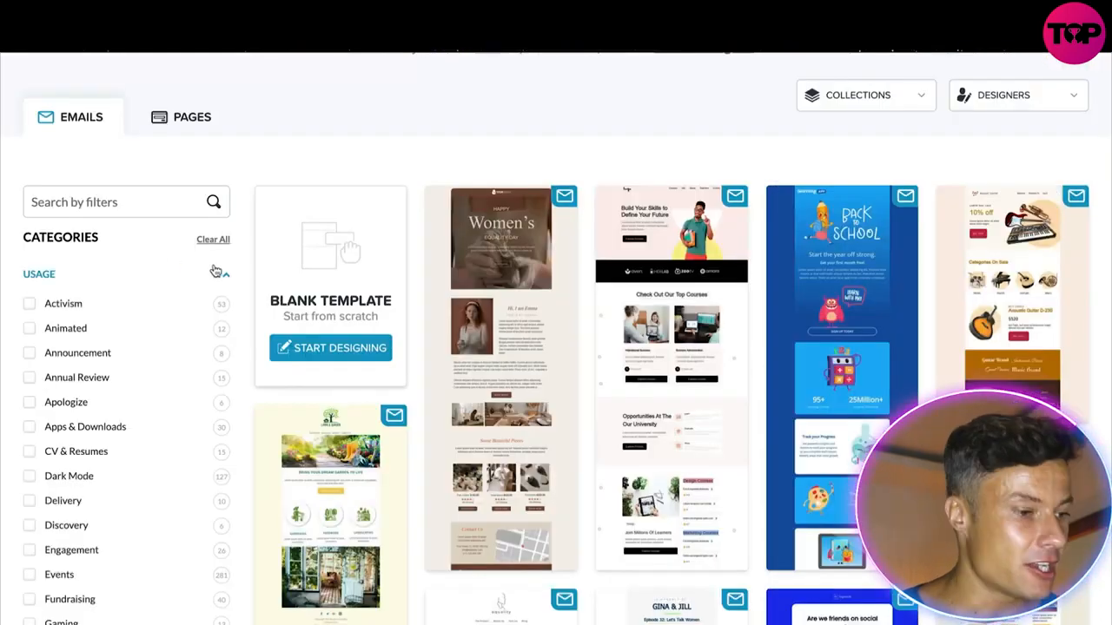
- Filter the email templates by the Webinar usage category and look through the matching designs
{"action": "scroll", "coordinate": [111, 292], "scroll_direction": "down", "scroll_amount": 1}
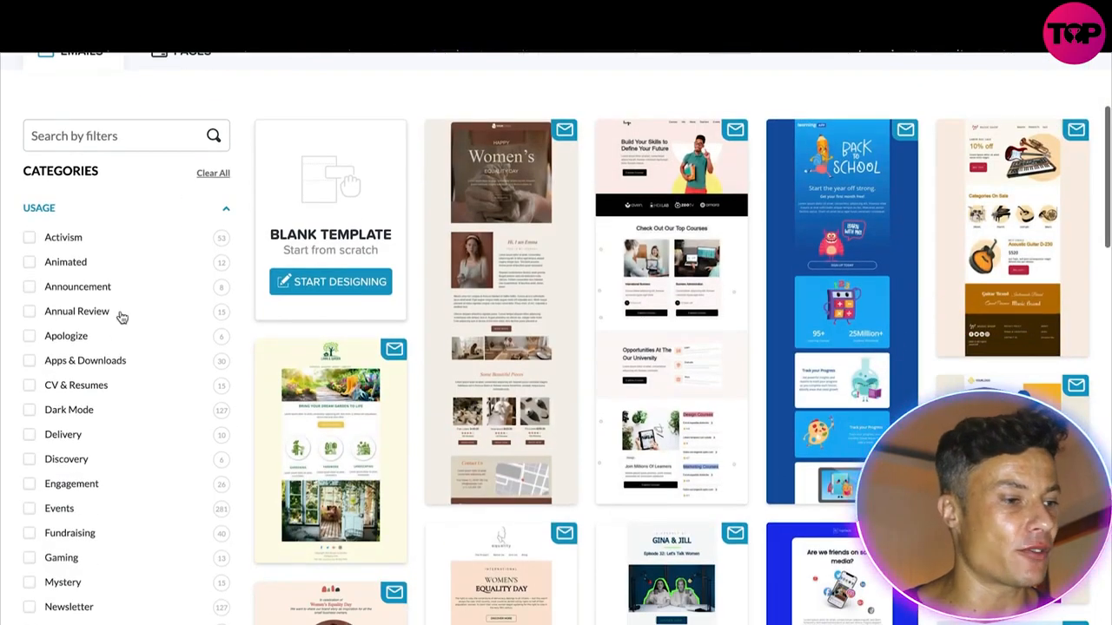
{"action": "scroll", "coordinate": [121, 318], "scroll_direction": "down", "scroll_amount": 3}
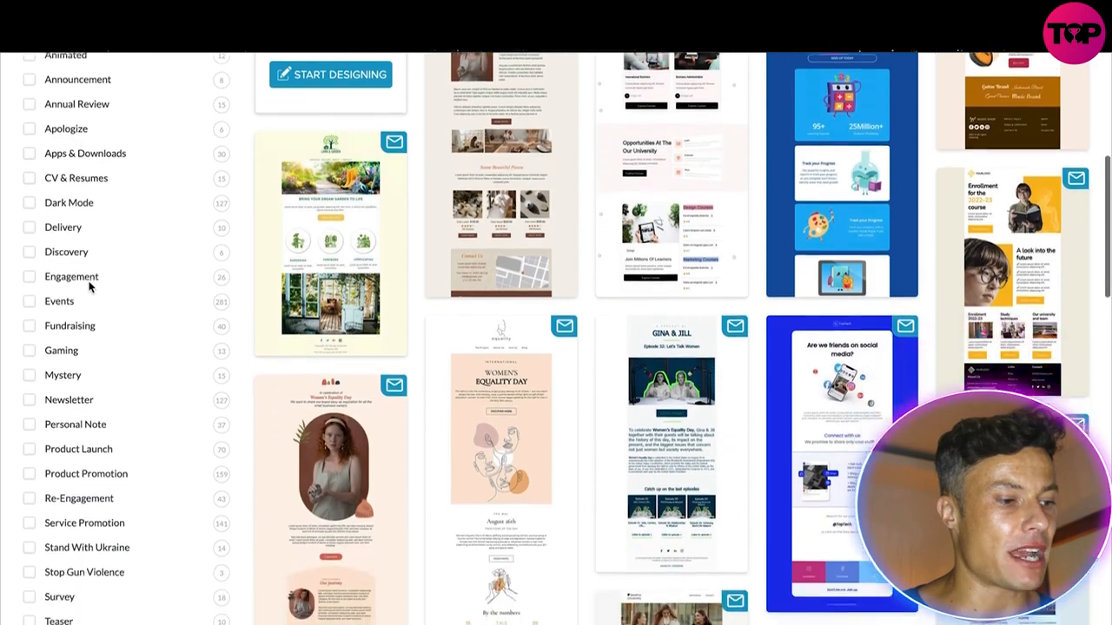
{"action": "scroll", "coordinate": [92, 278], "scroll_direction": "down", "scroll_amount": 1}
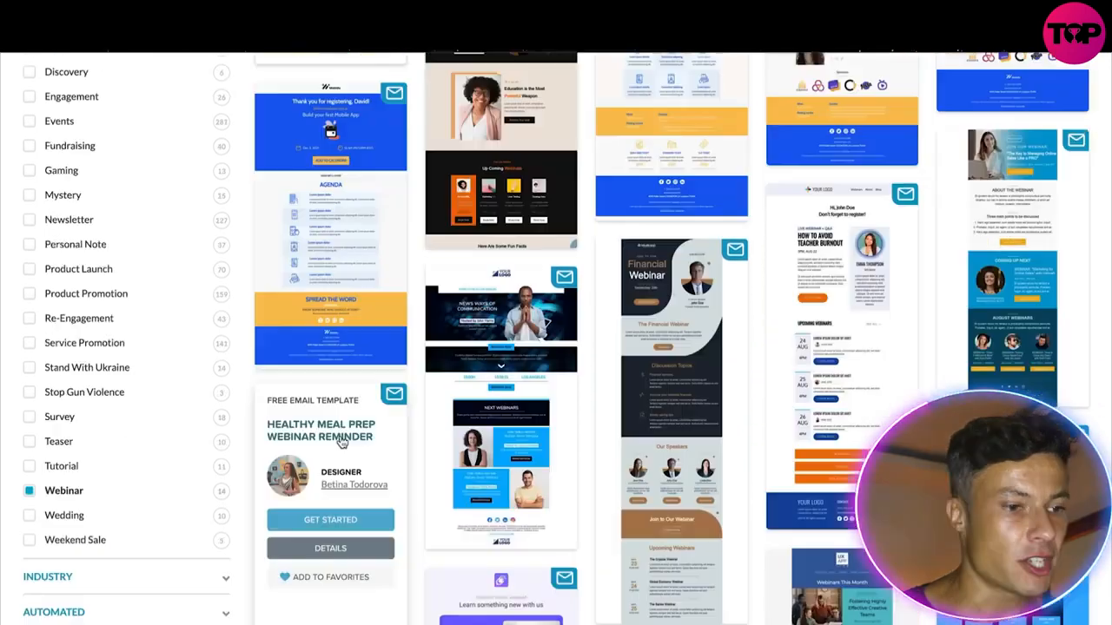
{"action": "scroll", "coordinate": [310, 437], "scroll_direction": "up", "scroll_amount": 1}
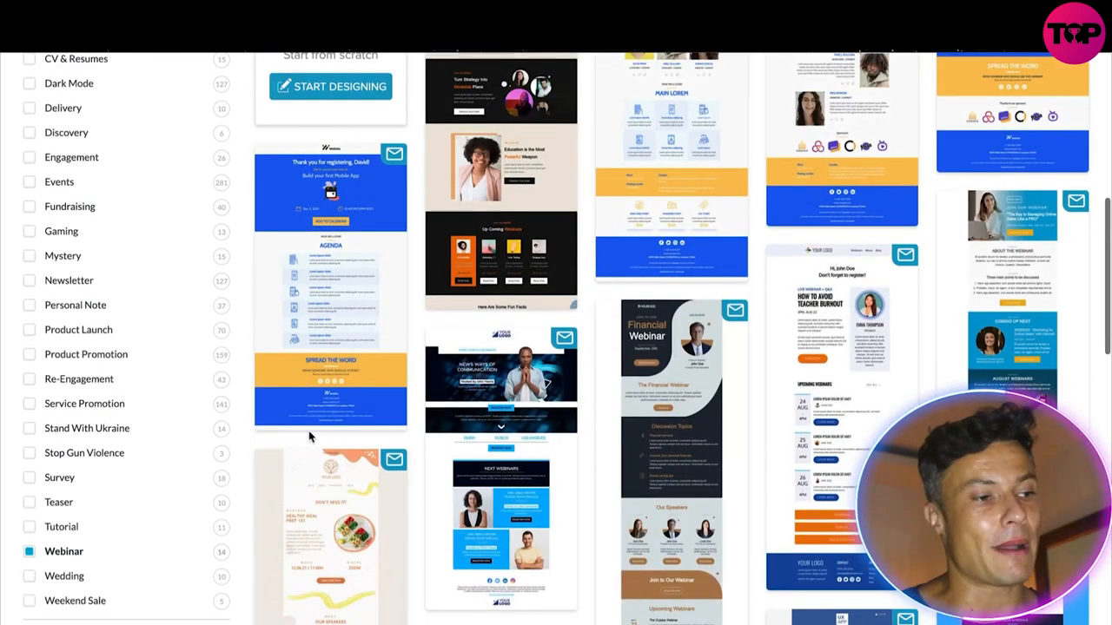
- Look over the Webinar designs and start editing the "Don't Miss Out On This Month's Webinar" email template
{"action": "scroll", "coordinate": [309, 437], "scroll_direction": "up", "scroll_amount": 1}
{"action": "scroll", "coordinate": [309, 437], "scroll_direction": "down", "scroll_amount": 4}
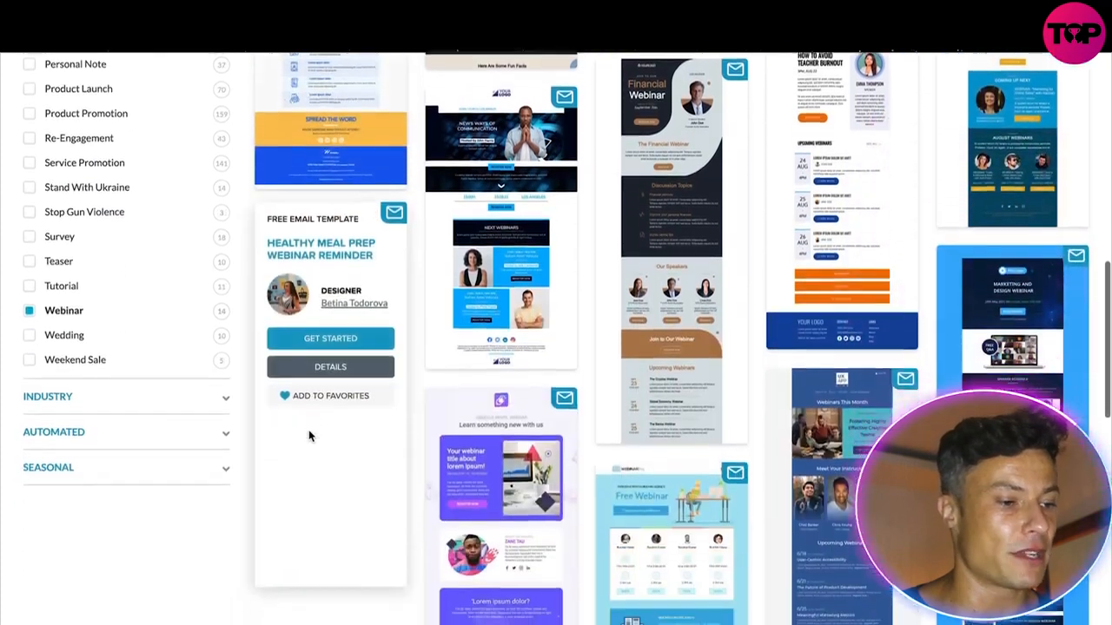
{"action": "scroll", "coordinate": [512, 310], "scroll_direction": "up", "scroll_amount": 6}
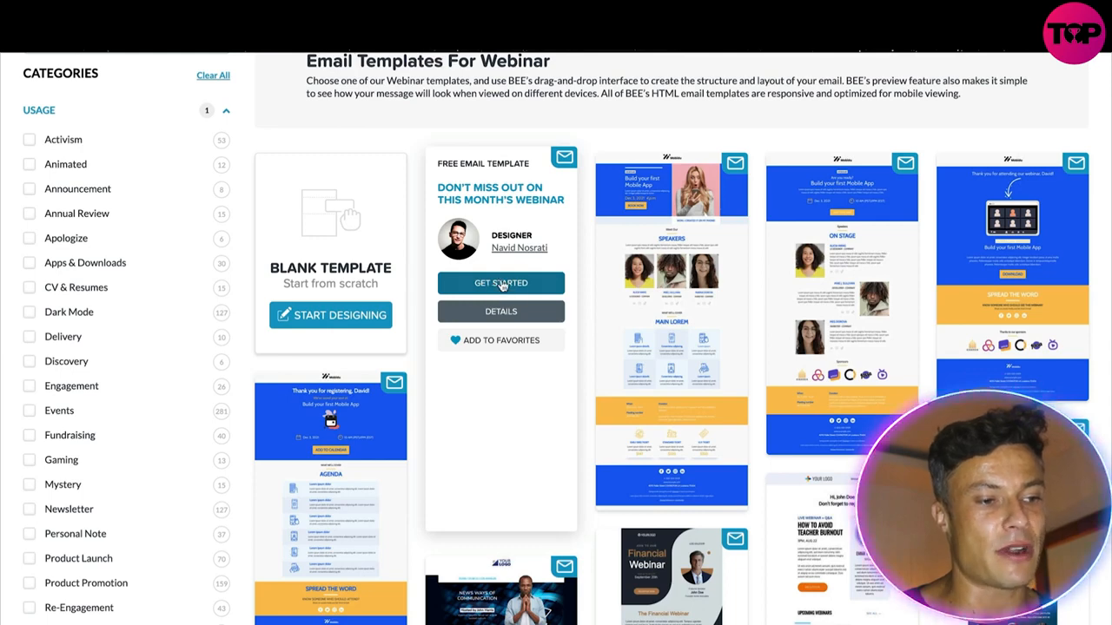
{"action": "left_click", "coordinate": [507, 286]}
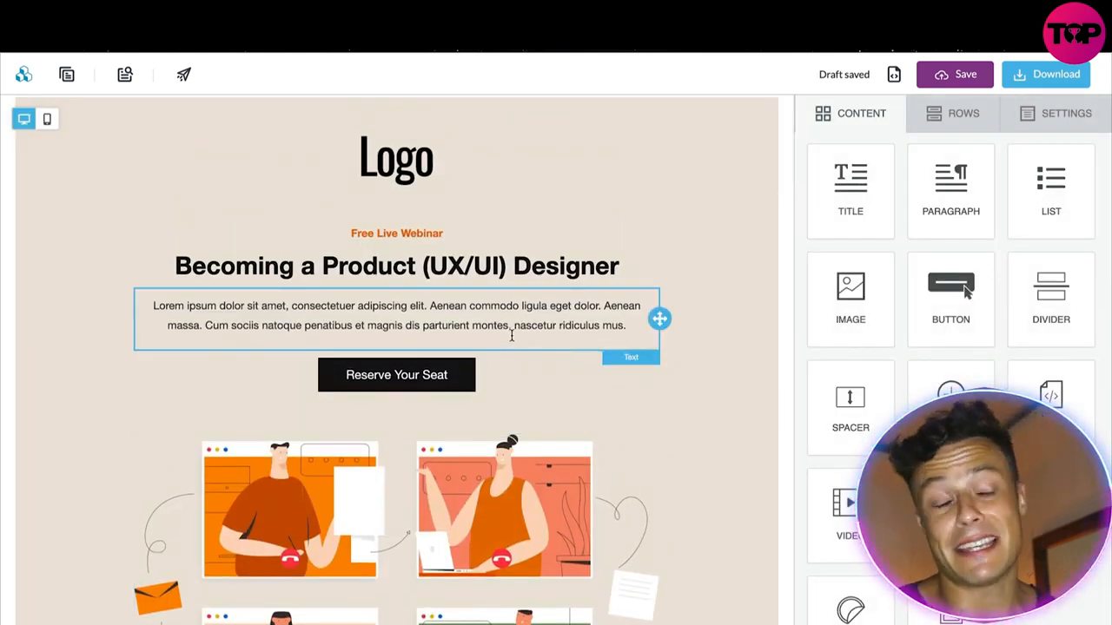
- Inspect the content properties of the intro paragraph, the logo and the image beside "Turn Strategy Into Workable Plans"
{"action": "left_click", "coordinate": [452, 315]}
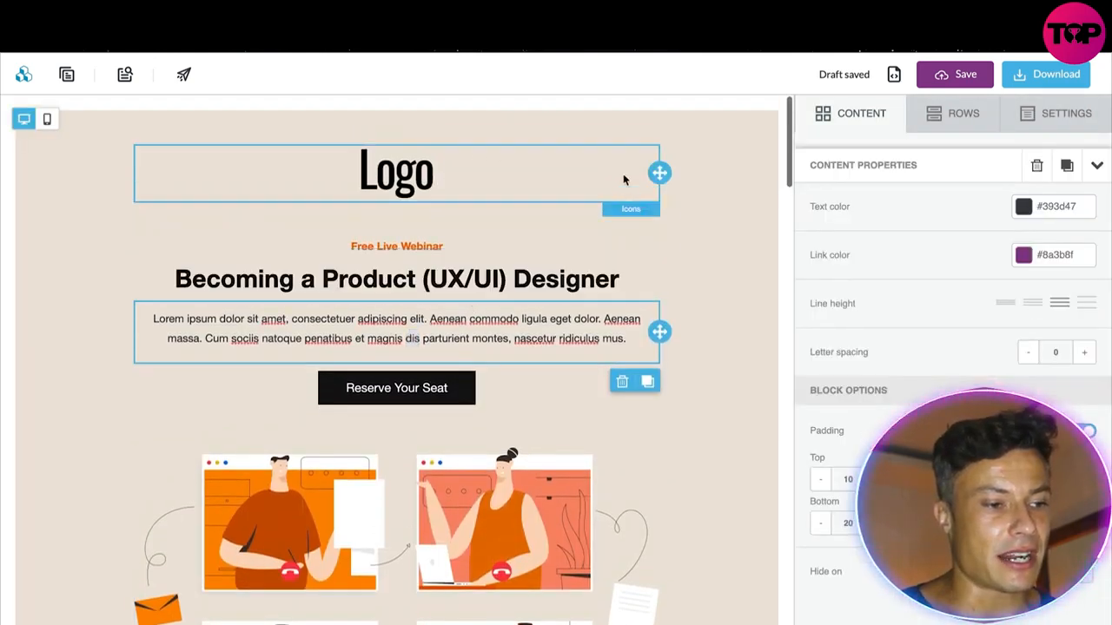
{"action": "left_click", "coordinate": [493, 199]}
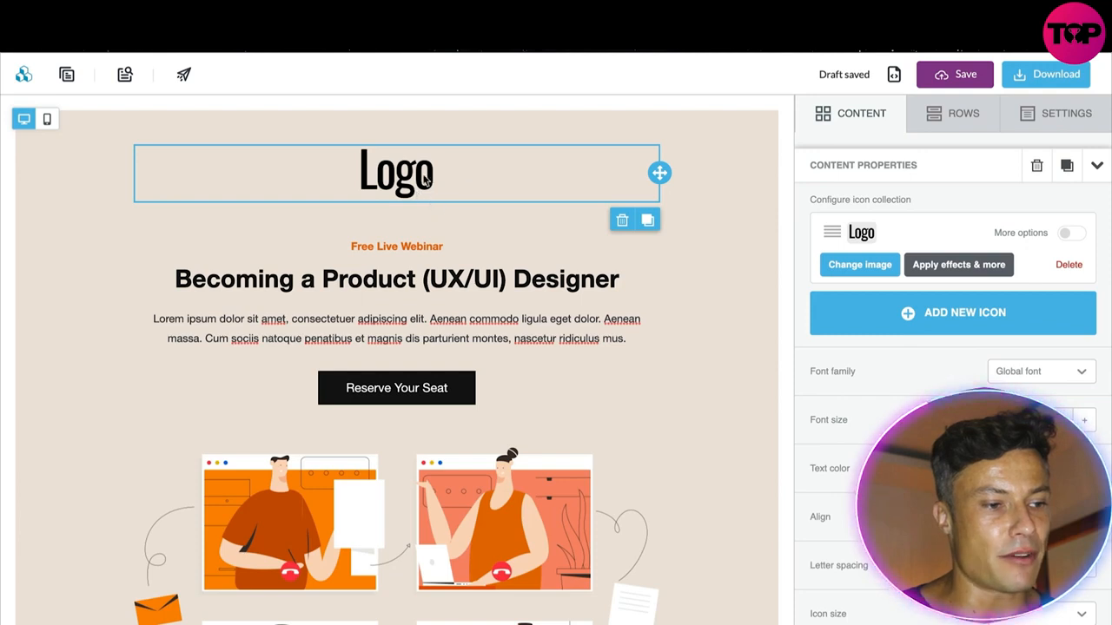
{"action": "scroll", "coordinate": [451, 249], "scroll_direction": "down", "scroll_amount": 4}
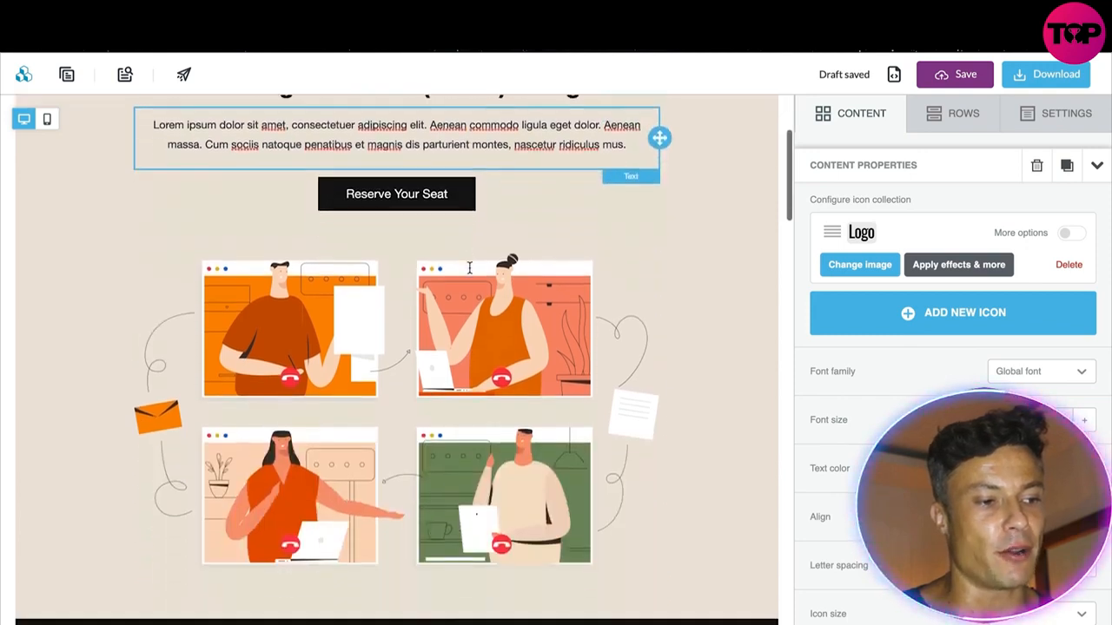
{"action": "scroll", "coordinate": [524, 378], "scroll_direction": "down", "scroll_amount": 3}
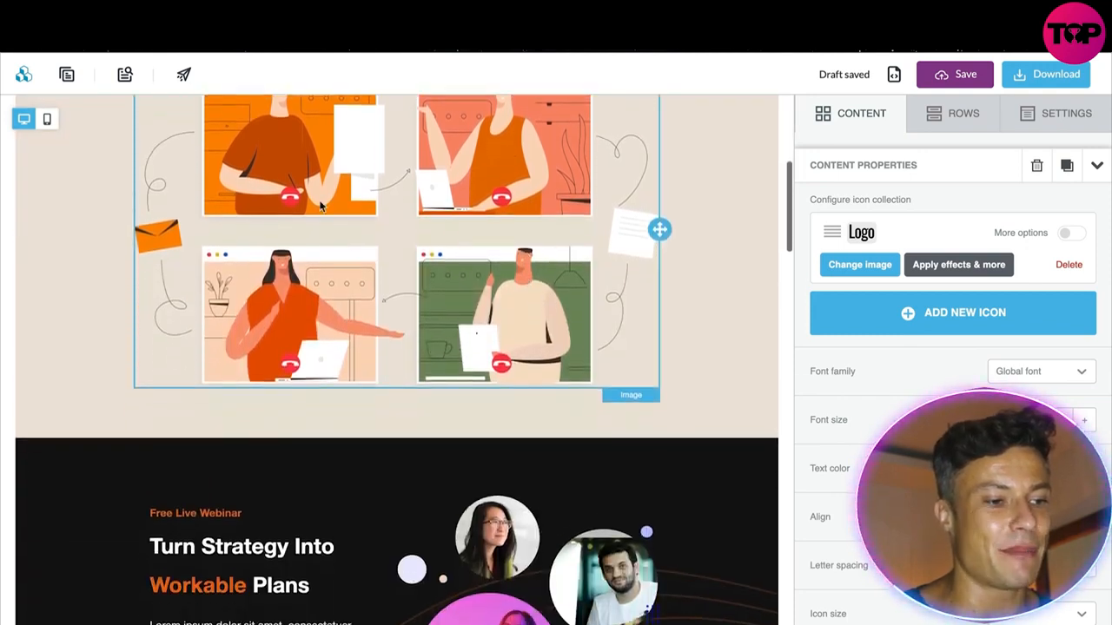
{"action": "scroll", "coordinate": [437, 322], "scroll_direction": "down", "scroll_amount": 1}
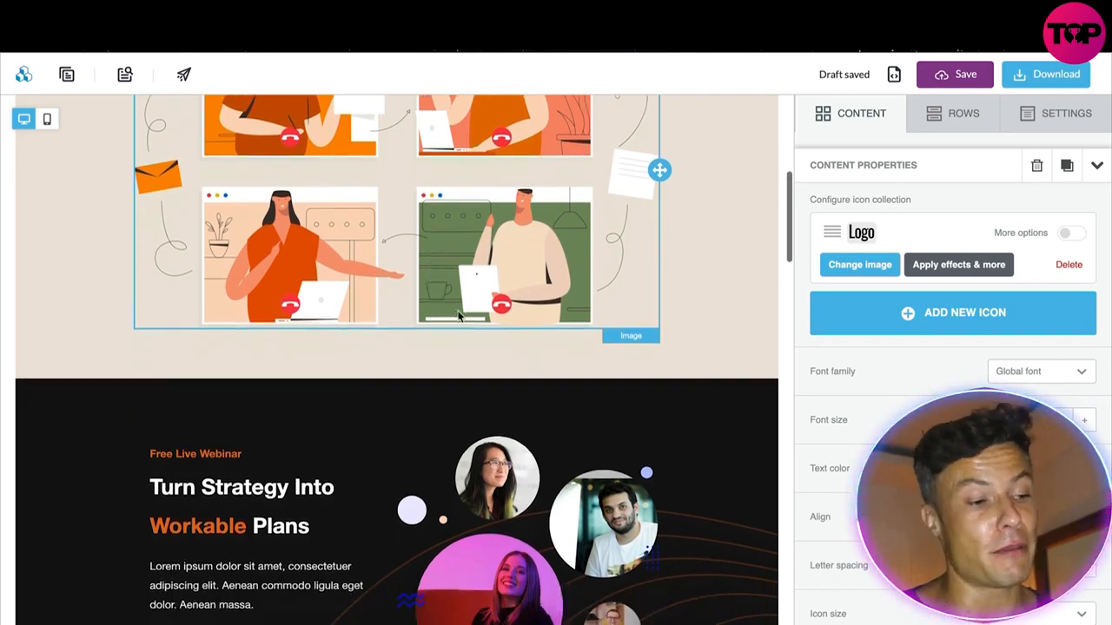
{"action": "scroll", "coordinate": [481, 319], "scroll_direction": "up", "scroll_amount": 1}
{"action": "scroll", "coordinate": [392, 365], "scroll_direction": "down", "scroll_amount": 4}
{"action": "scroll", "coordinate": [393, 365], "scroll_direction": "down", "scroll_amount": 1}
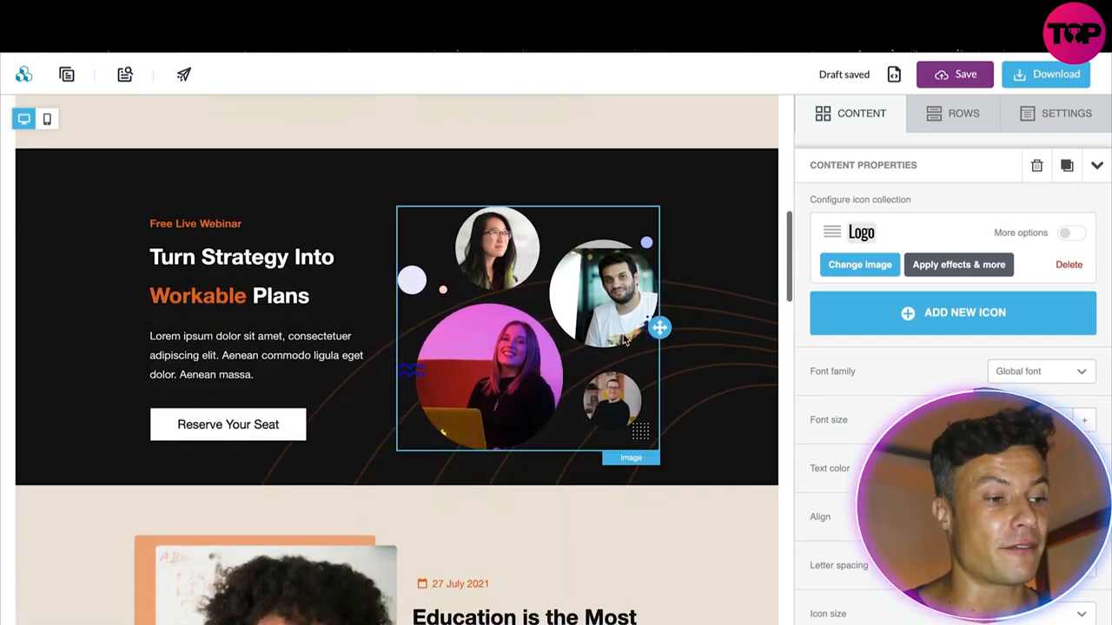
{"action": "left_click", "coordinate": [534, 346]}
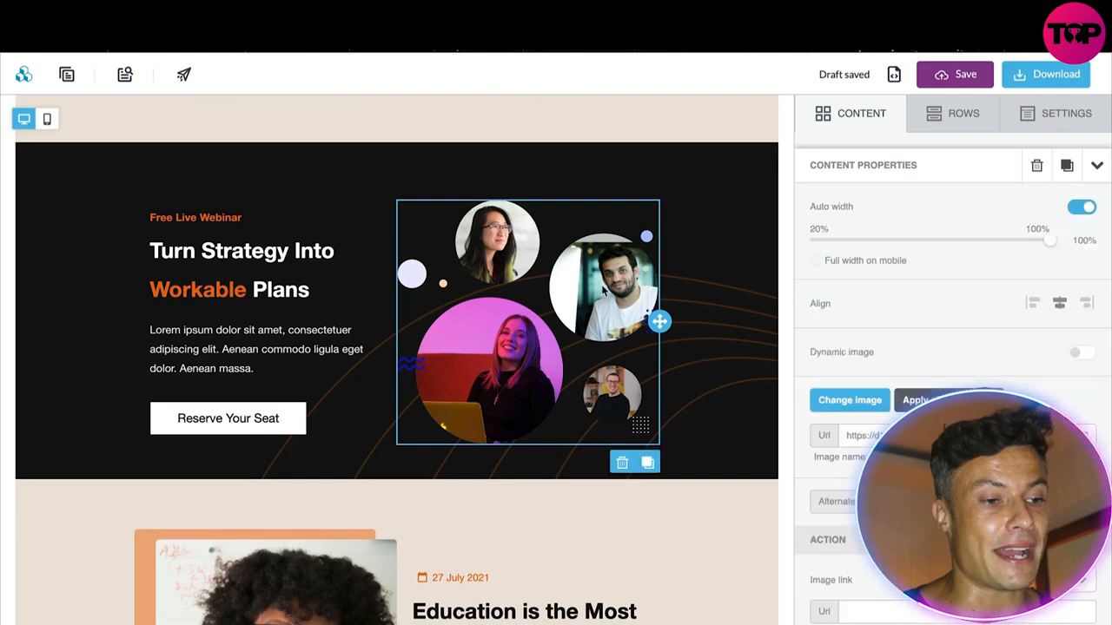
- Examine the template's remaining sections, from "Education is the Most Powerful Weapon" through the upcoming webinars to the footer
{"action": "scroll", "coordinate": [610, 367], "scroll_direction": "down", "scroll_amount": 5}
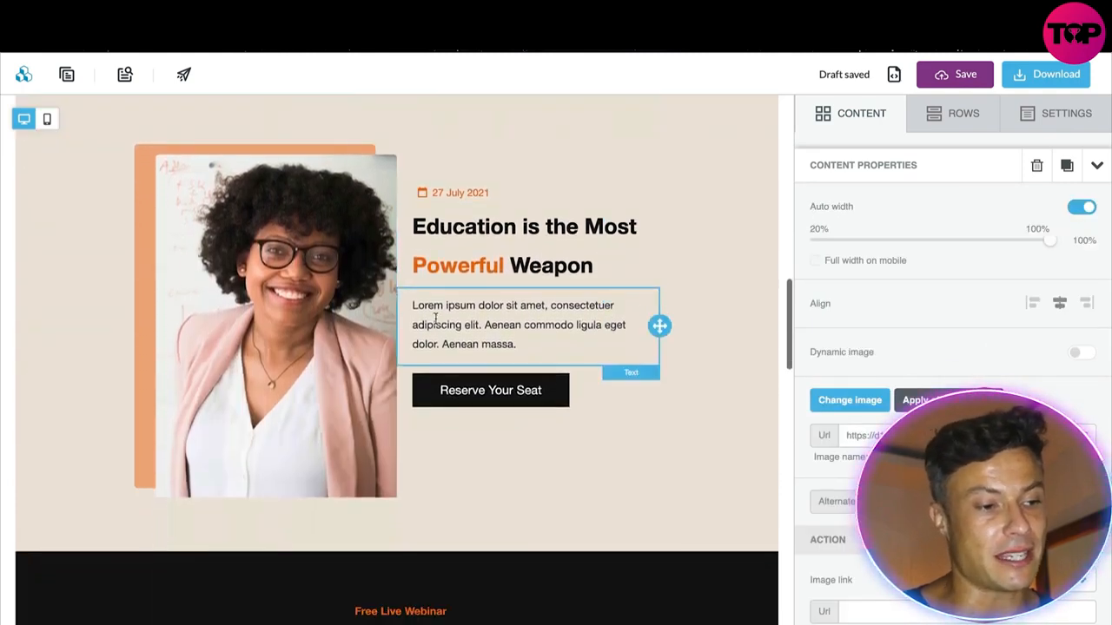
{"action": "scroll", "coordinate": [430, 365], "scroll_direction": "down", "scroll_amount": 5}
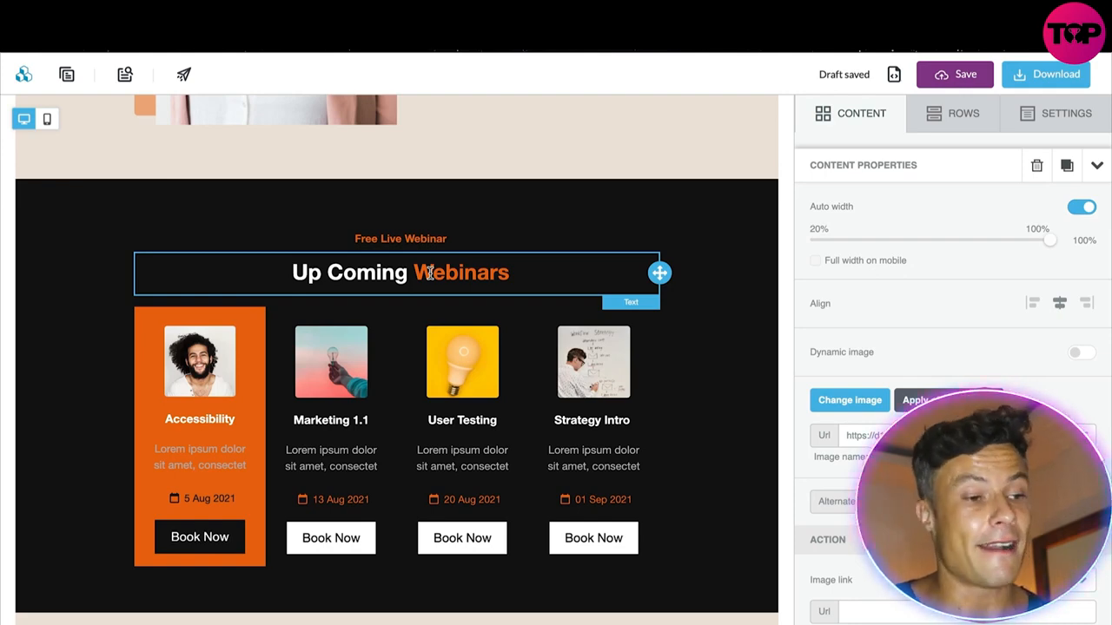
{"action": "scroll", "coordinate": [428, 274], "scroll_direction": "down", "scroll_amount": 10}
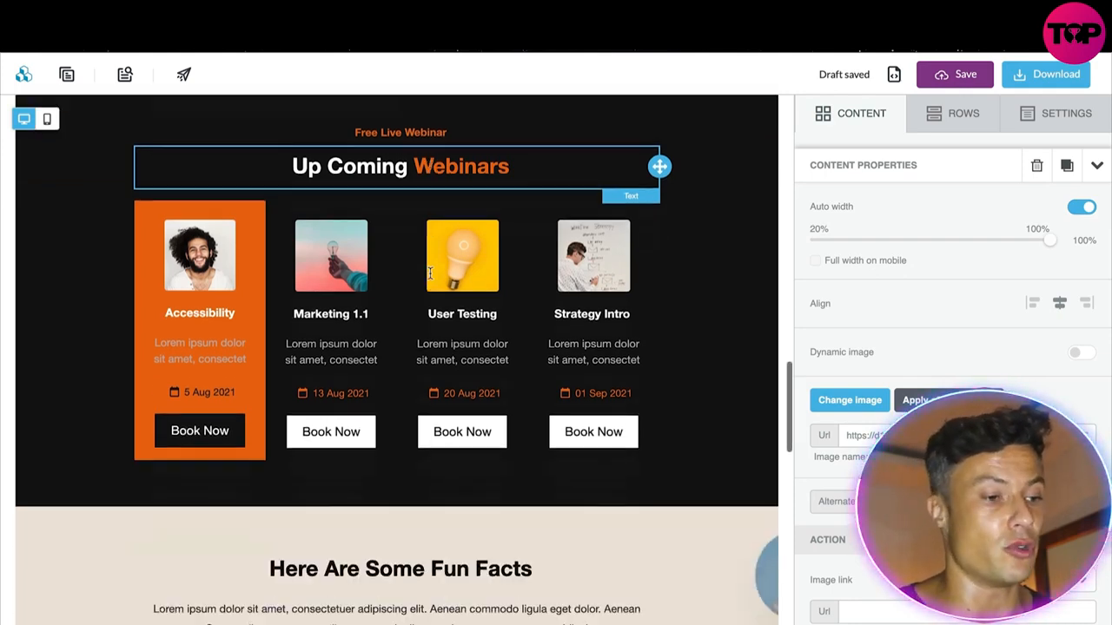
{"action": "scroll", "coordinate": [445, 280], "scroll_direction": "down", "scroll_amount": 5}
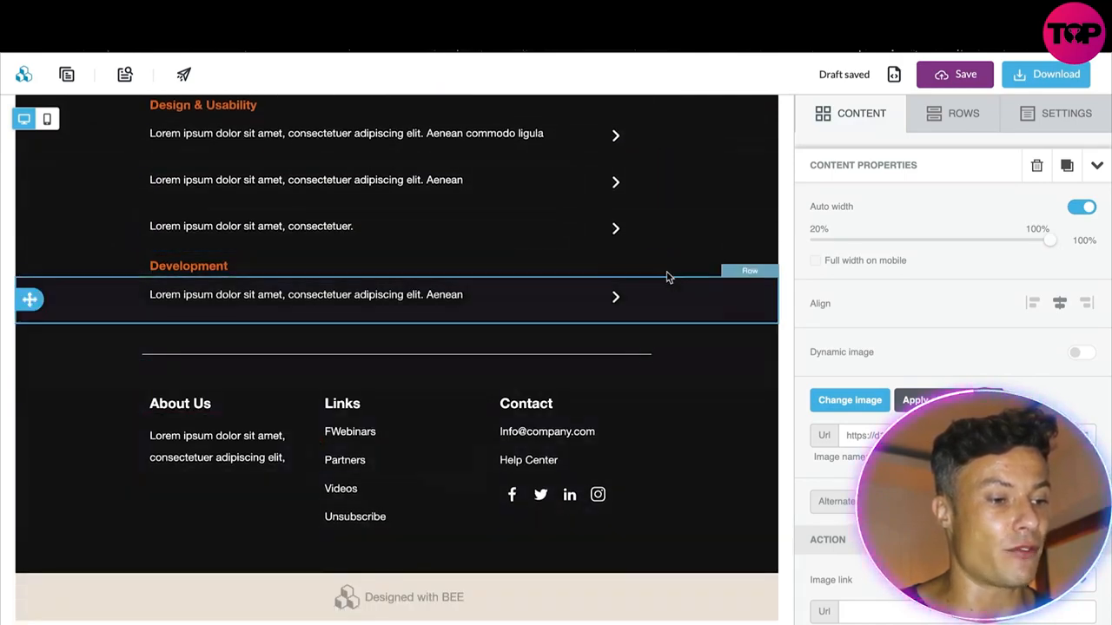
{"action": "scroll", "coordinate": [645, 260], "scroll_direction": "up", "scroll_amount": 15}
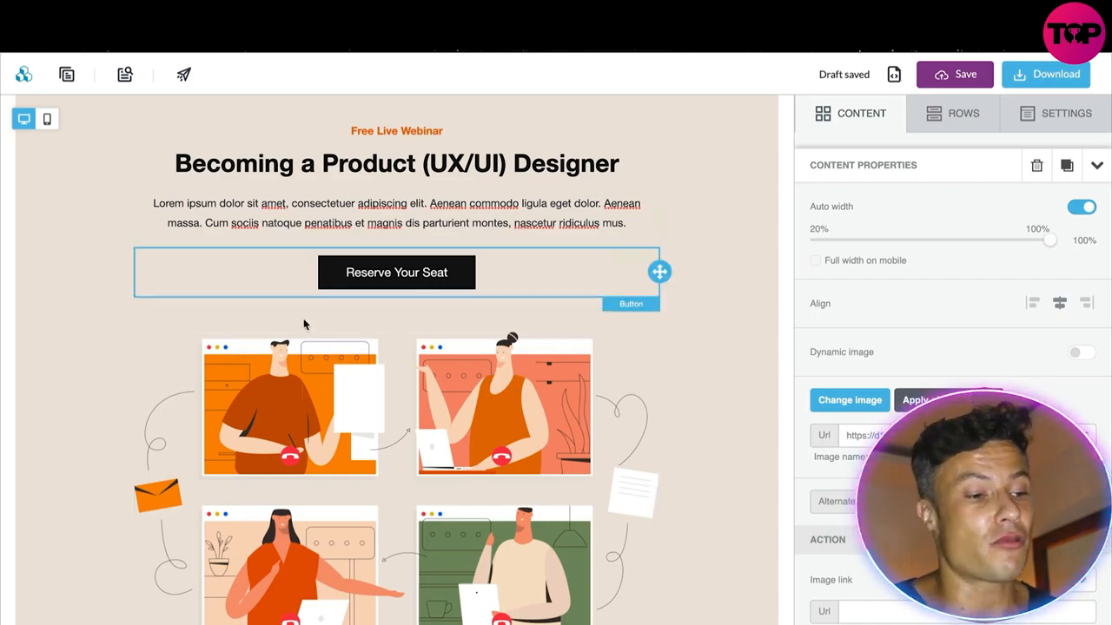
{"action": "scroll", "coordinate": [445, 334], "scroll_direction": "down", "scroll_amount": 14}
{"action": "scroll", "coordinate": [449, 339], "scroll_direction": "down", "scroll_amount": 15}
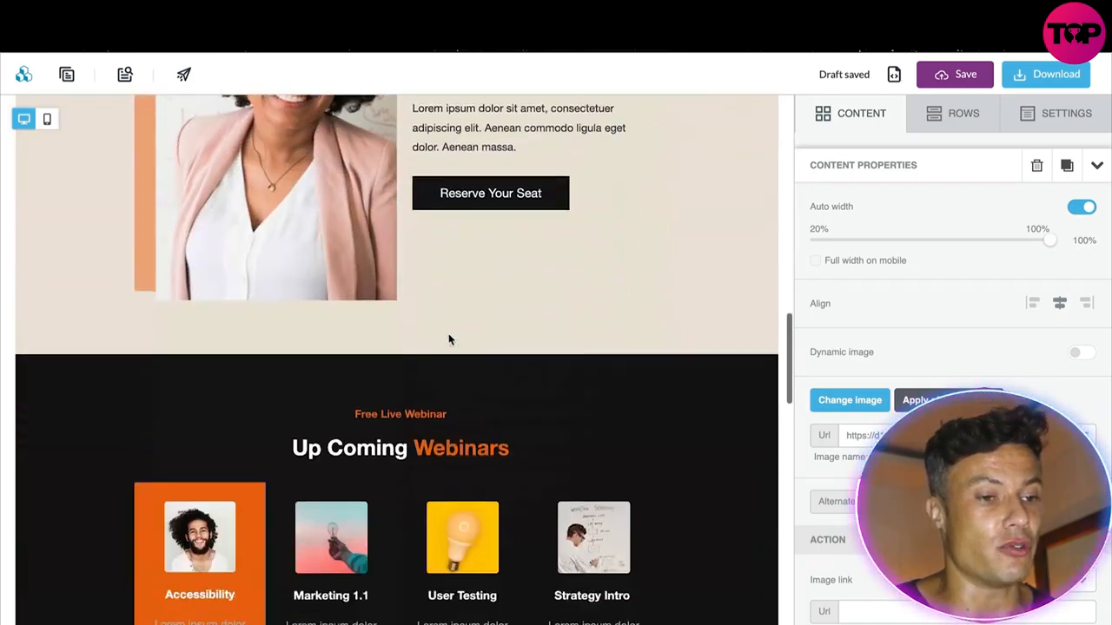
{"action": "scroll", "coordinate": [460, 312], "scroll_direction": "down", "scroll_amount": 3}
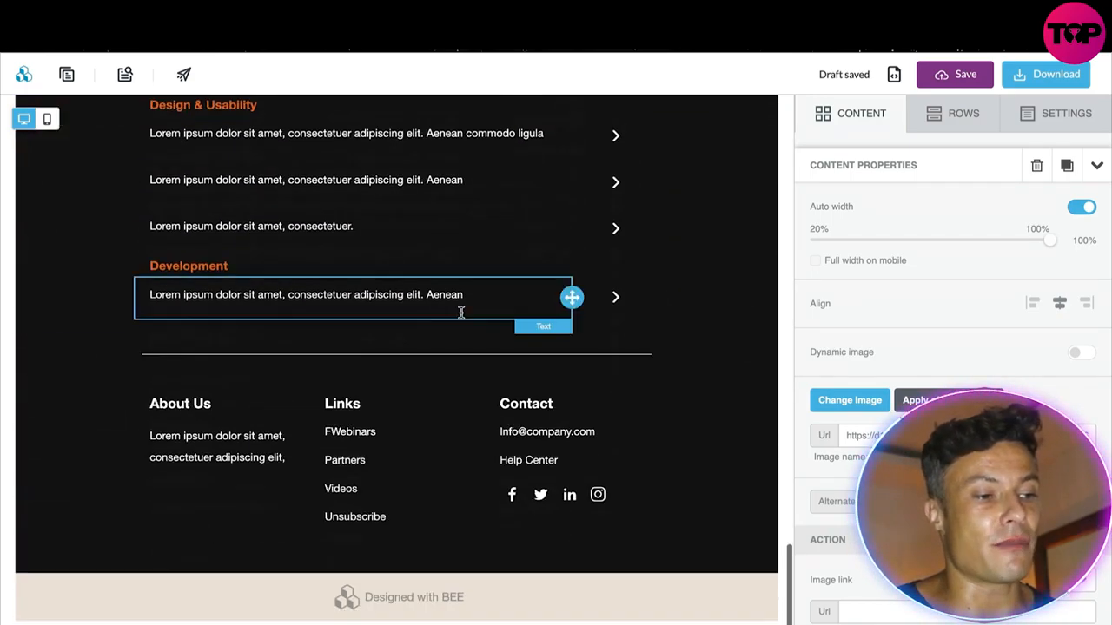
{"action": "scroll", "coordinate": [461, 310], "scroll_direction": "up", "scroll_amount": 20}
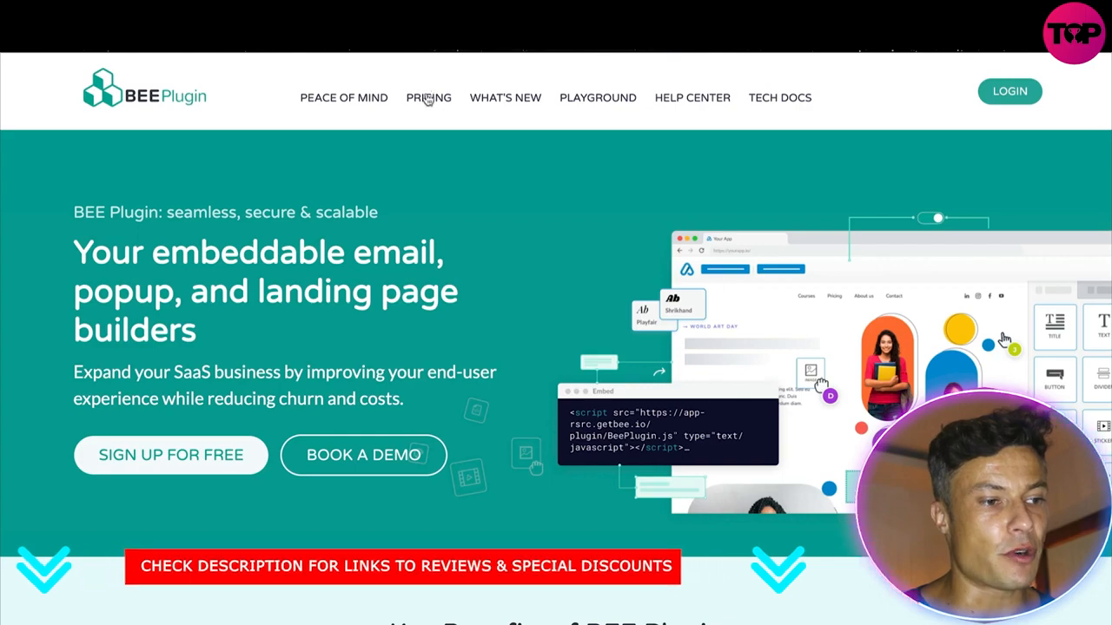
- Open the BEE Plugin pricing page and compare the subscription plans' support, brand control and editor features
{"action": "left_click", "coordinate": [427, 99]}
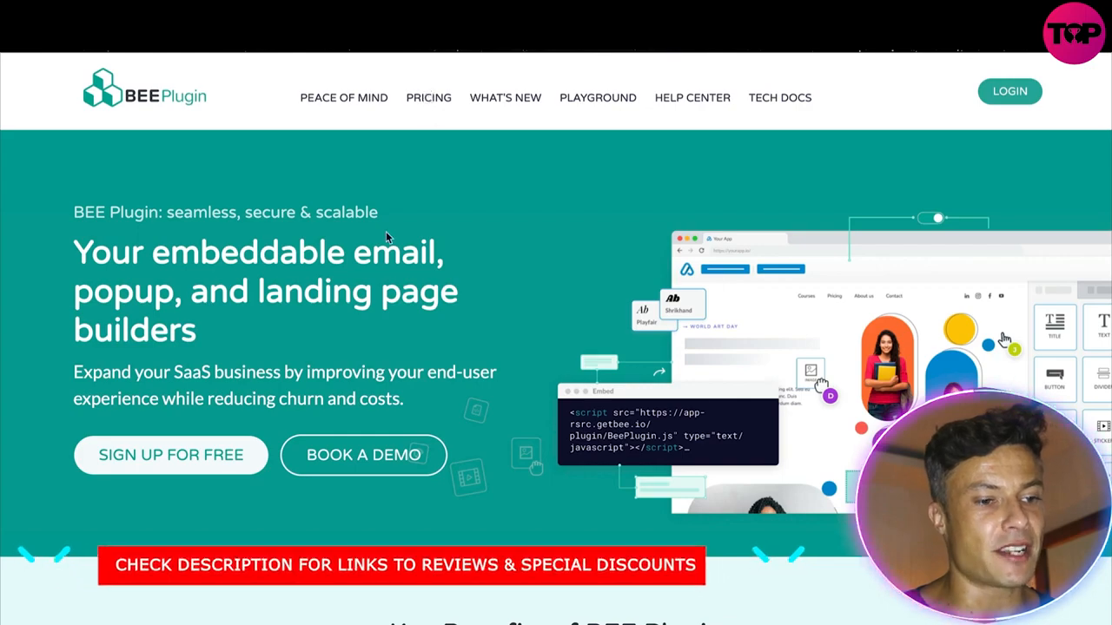
{"action": "scroll", "coordinate": [400, 330], "scroll_direction": "down", "scroll_amount": 5}
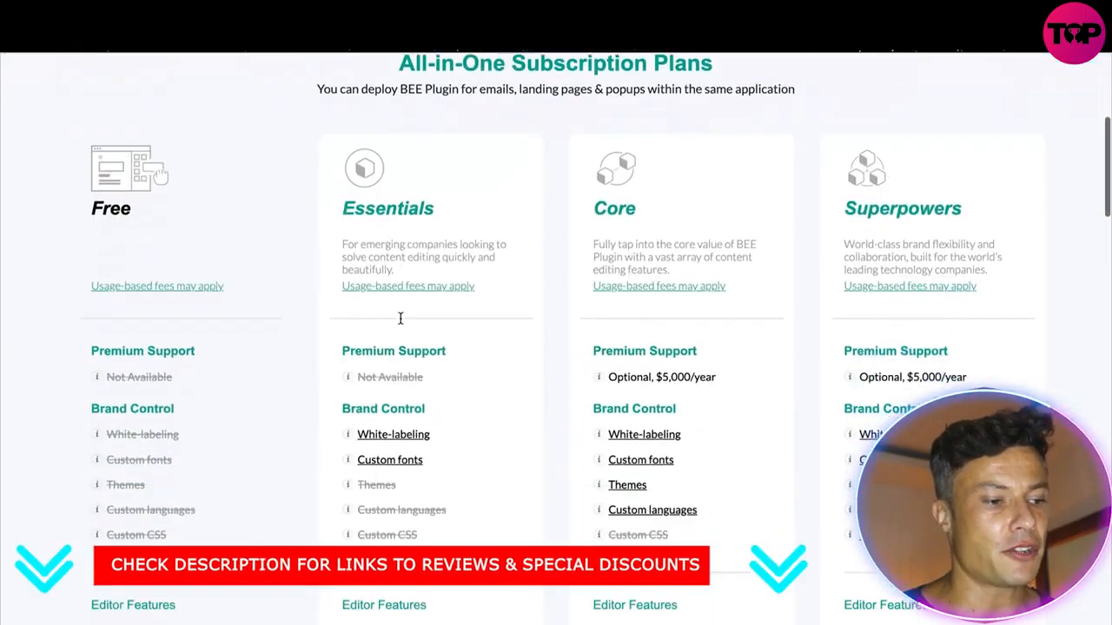
{"action": "scroll", "coordinate": [200, 297], "scroll_direction": "down", "scroll_amount": 3}
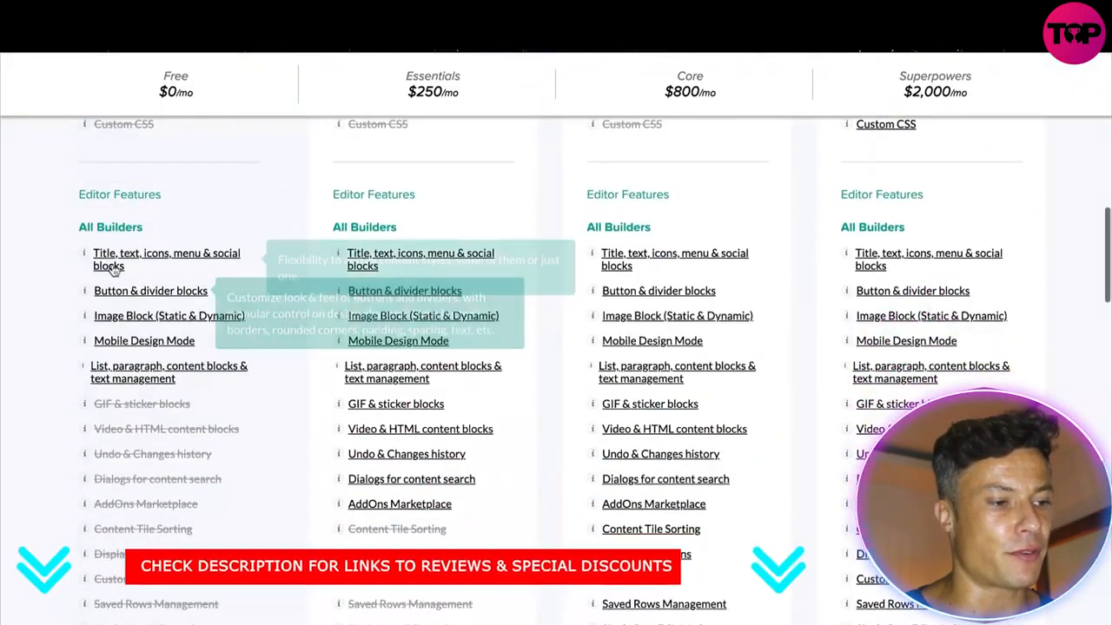
{"action": "scroll", "coordinate": [241, 290], "scroll_direction": "up", "scroll_amount": 4}
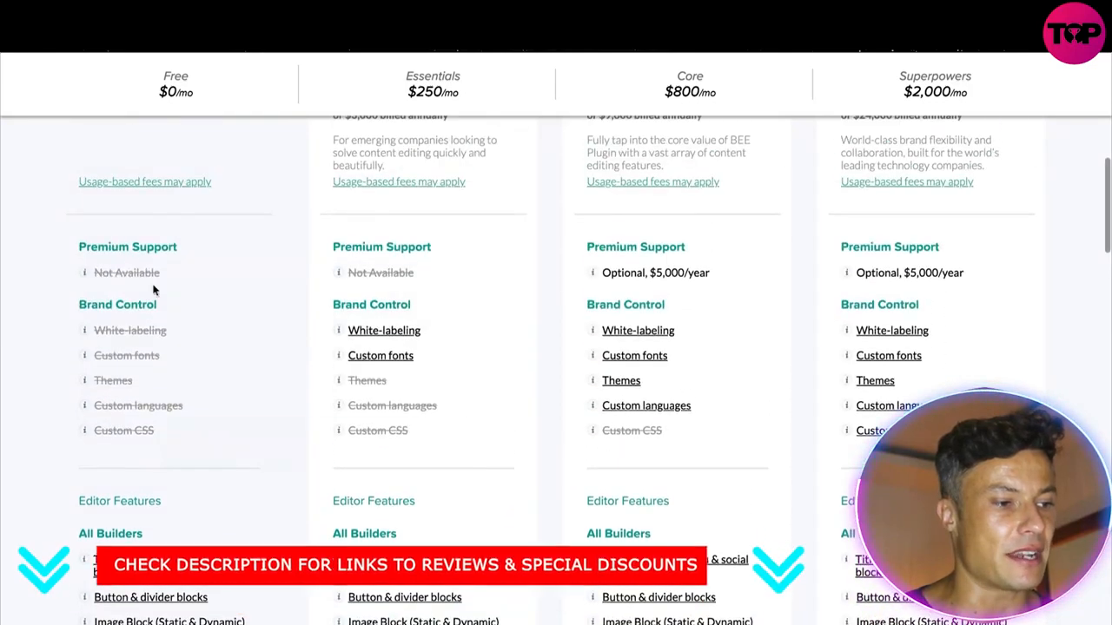
{"action": "scroll", "coordinate": [148, 406], "scroll_direction": "up", "scroll_amount": 1}
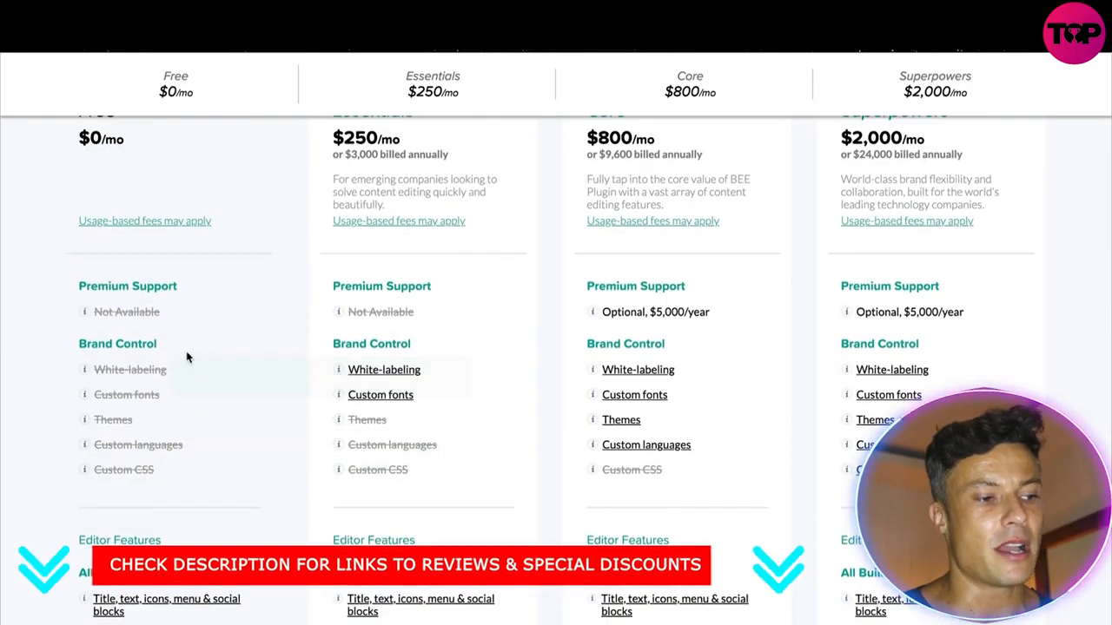
{"action": "scroll", "coordinate": [274, 405], "scroll_direction": "down", "scroll_amount": 1}
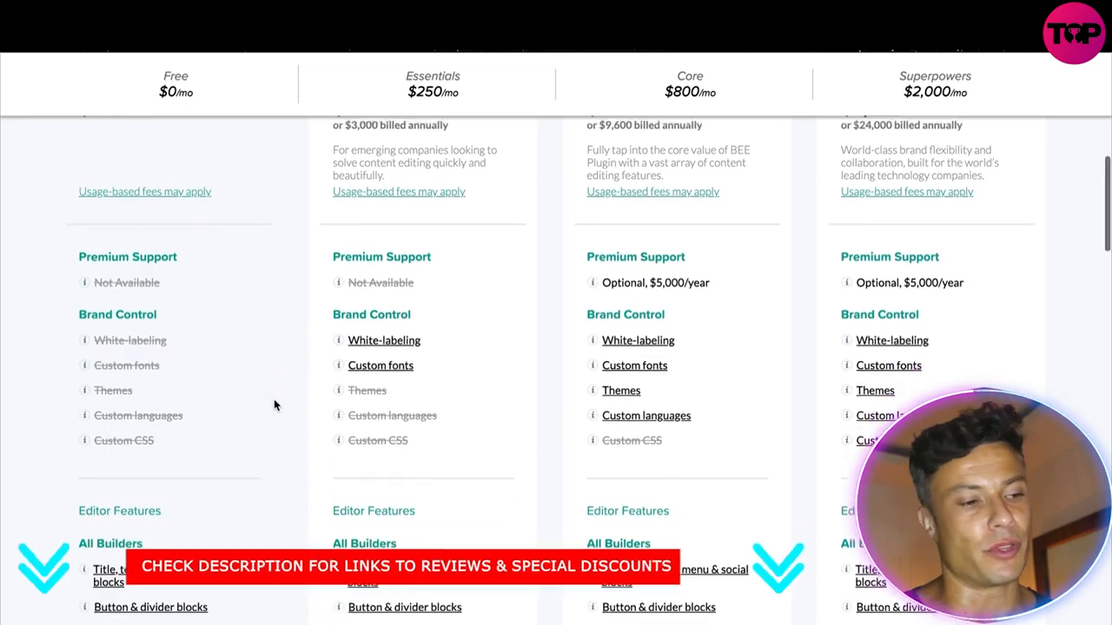
- Review the pricing introduction and the prices of the Free, Essentials, Core and Superpowers plans
{"action": "scroll", "coordinate": [274, 404], "scroll_direction": "up", "scroll_amount": 3}
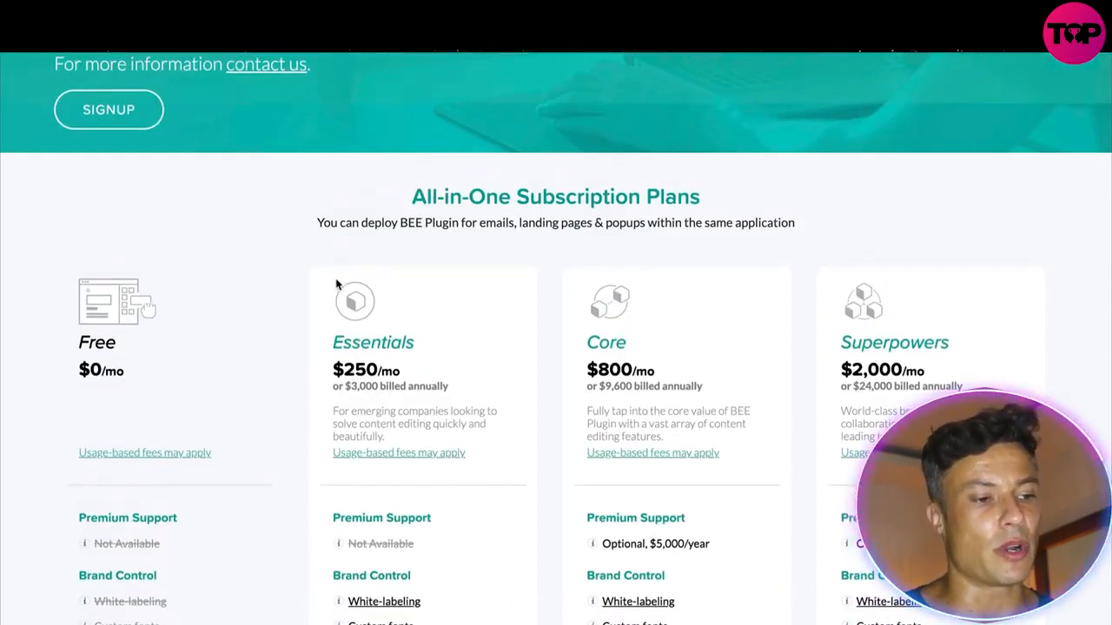
{"action": "scroll", "coordinate": [423, 351], "scroll_direction": "up", "scroll_amount": 3}
{"action": "scroll", "coordinate": [413, 343], "scroll_direction": "down", "scroll_amount": 1}
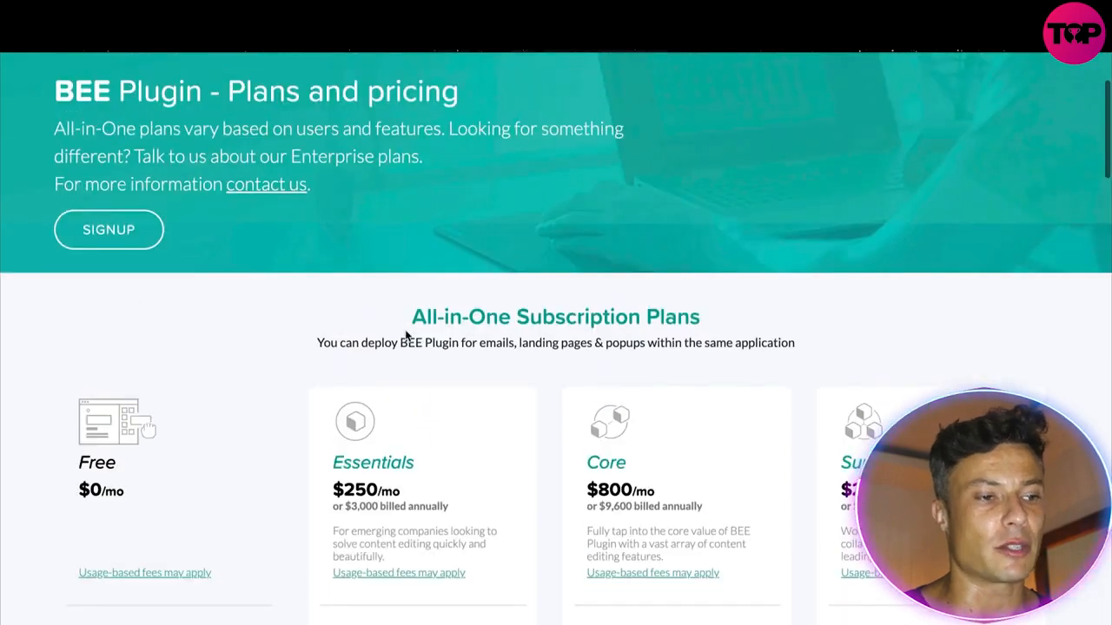
{"action": "scroll", "coordinate": [409, 339], "scroll_direction": "up", "scroll_amount": 1}
{"action": "scroll", "coordinate": [404, 331], "scroll_direction": "down", "scroll_amount": 4}
{"action": "scroll", "coordinate": [404, 329], "scroll_direction": "down", "scroll_amount": 1}
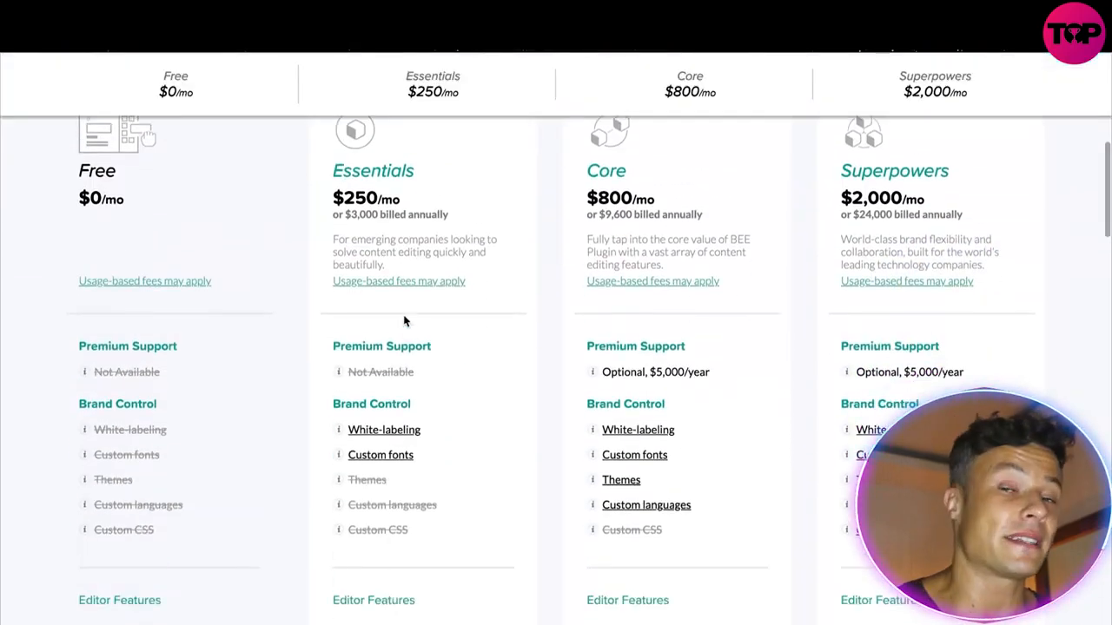
{"action": "scroll", "coordinate": [430, 287], "scroll_direction": "down", "scroll_amount": 1}
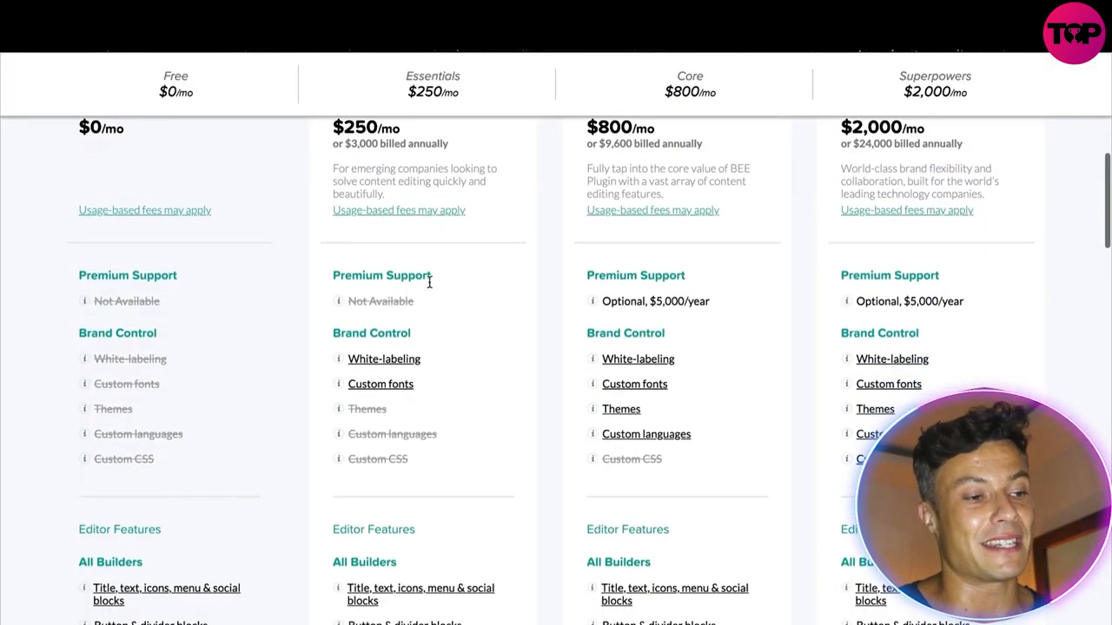